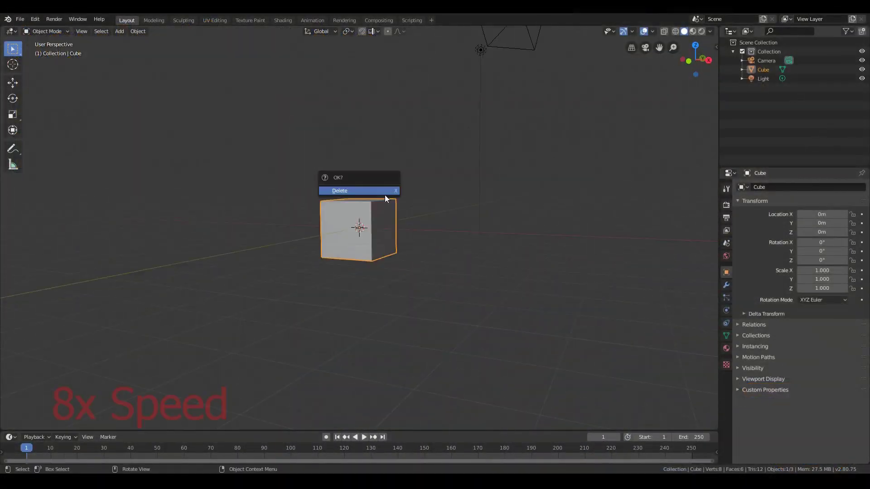
Add a Mirror modifier to the sphere.
scroll(387, 203, "up", 3)
left_click(726, 284)
left_click(800, 187)
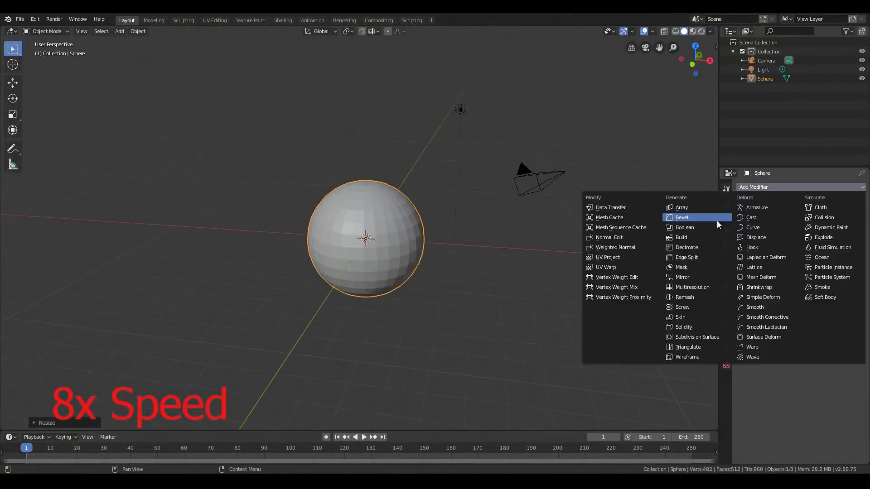
left_click(679, 275)
Make a trial duplicate of the sphere, then delete it.
key("shift+d")
left_click(409, 187)
middle_click_drag(518, 171, 453, 274)
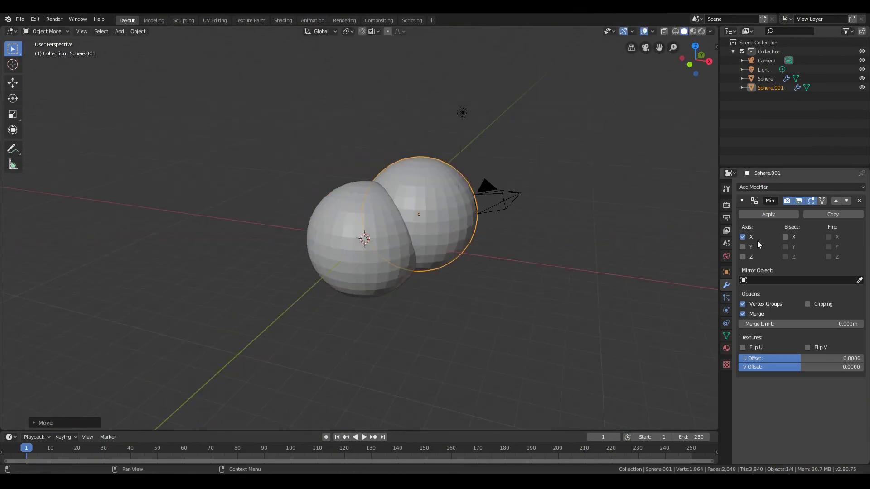
key("Delete")
Scale and move the sphere's vertices in Edit Mode so the mirror forms both sides.
key("Tab")
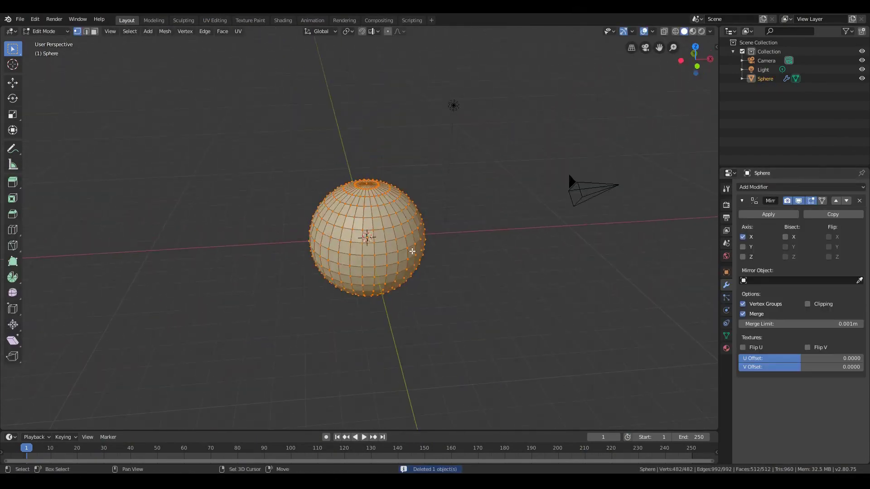
key("s")
key("Return")
mouse_move(452, 196)
middle_mouse_down()
mouse_move(470, 194)
mouse_move(369, 267)
mouse_move(372, 228)
middle_mouse_up()
key("g")
left_click(486, 186)
key("Tab")
Add a new UV sphere, shrink it, and place it as an ear.
key("shift+a")
left_click(439, 278)
left_click(632, 31)
left_click(593, 107)
key("s")
key("Return")
Duplicate the ear sphere and stretch the copy along Z into a tall ellipsoid.
key("shift+d")
key("s")
key("z")
key("Return")
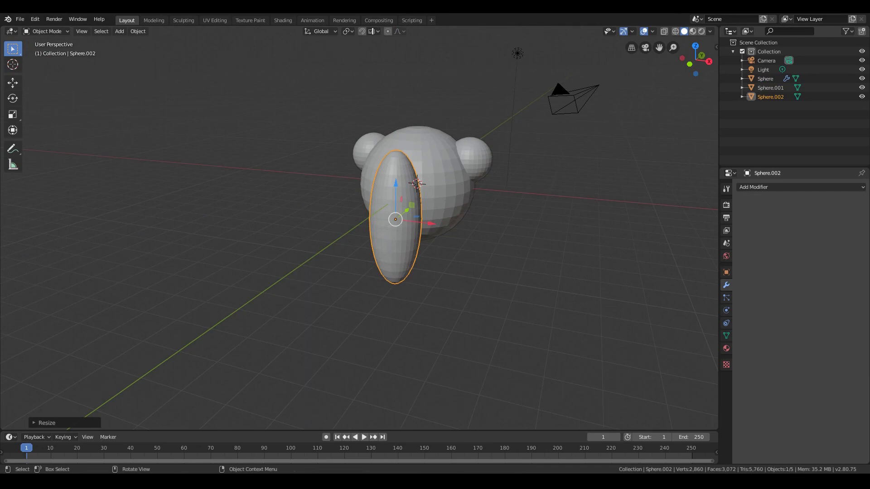
In Right Ortho view, tilt the ellipsoid and move it under the head.
key("KP_3")
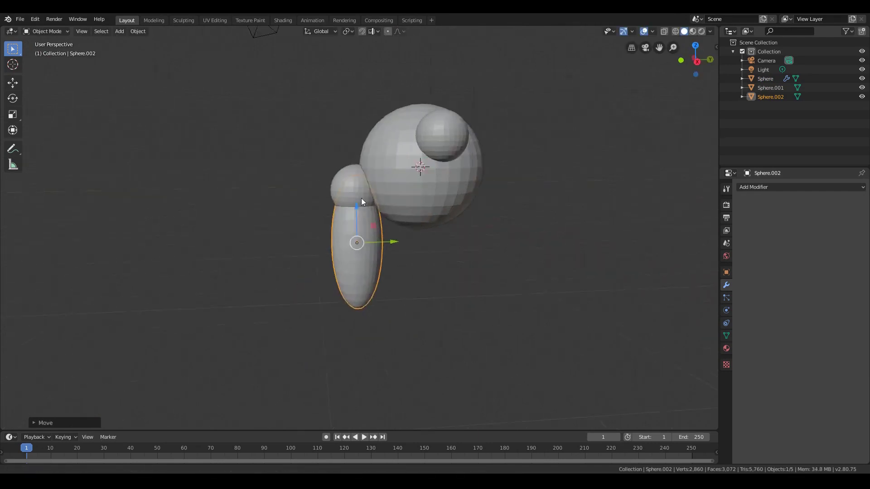
key("r")
left_click(466, 199)
key("KP_5")
key("g")
left_click(339, 254)
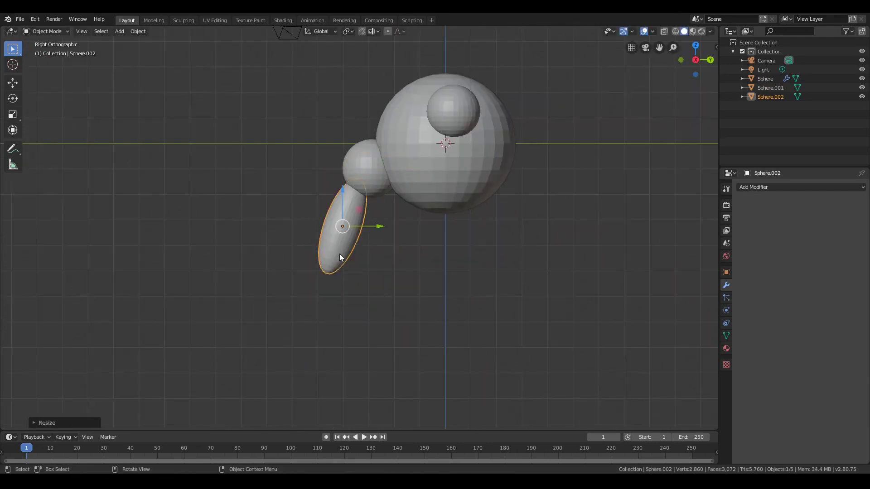
Duplicate the ellipsoid below the first one and rotate it as the lower trunk piece.
key("shift+d")
left_click(347, 301)
key("r")
middle_click_drag(347, 301, 404, 194, "shift")
left_click(375, 294)
key("alt+a")
scroll(404, 194, "up", 4)
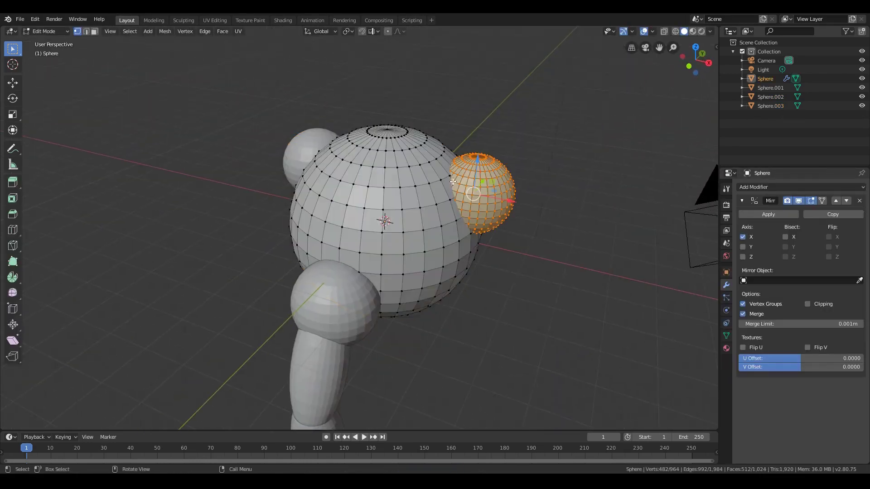
Join the ears into the head, apply a Remesh modifier, and enter the Sculpting workspace.
key("Tab")
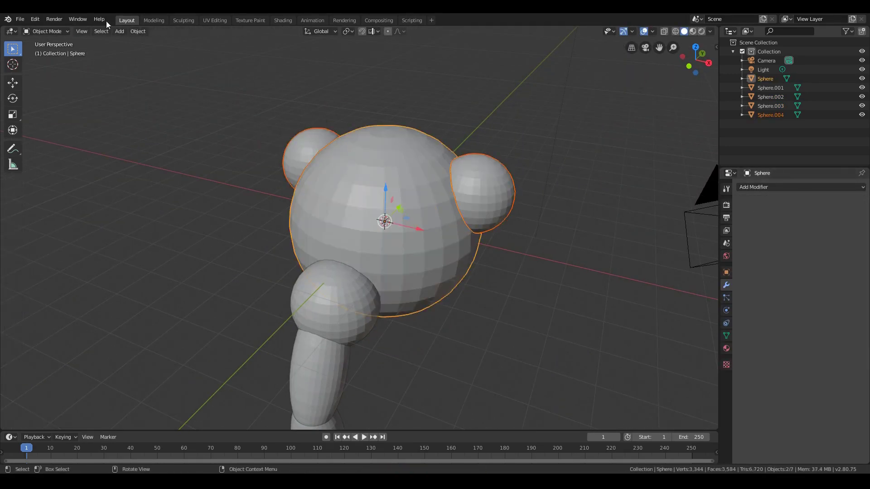
left_click(138, 31)
left_click(140, 117)
left_click(801, 187)
left_click(675, 297)
left_click(768, 214)
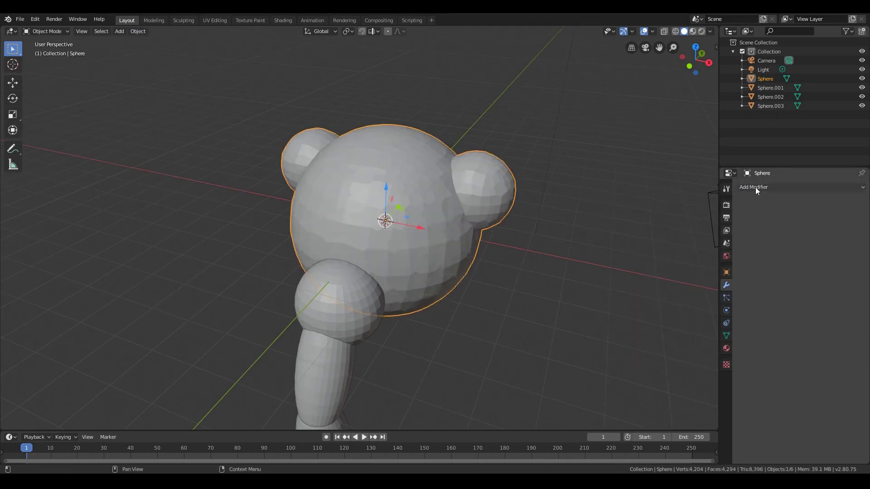
left_click(184, 20)
scroll(392, 228, "down", 5)
mouse_move(392, 229)
middle_mouse_down()
mouse_move(361, 202)
mouse_move(394, 183)
middle_mouse_up()
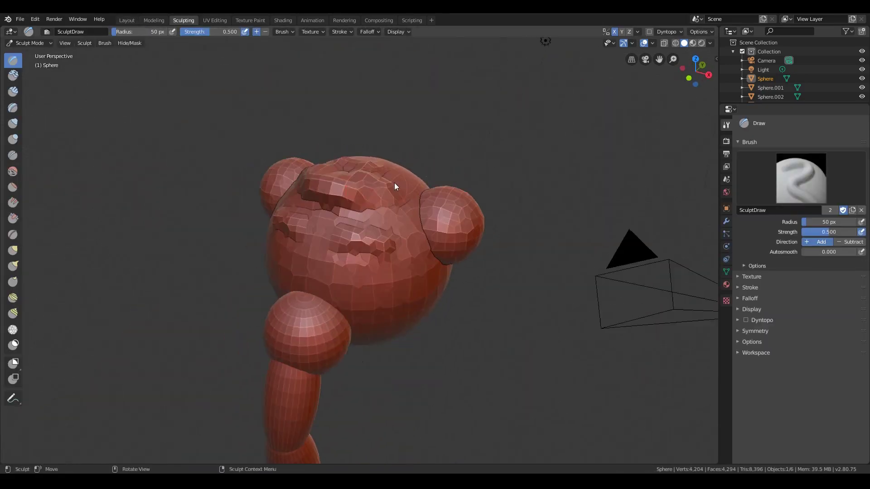
Build ridges across the face with the Clay Strips brush.
key("c")
middle_click_drag(354, 203, 834, 236)
key("c")
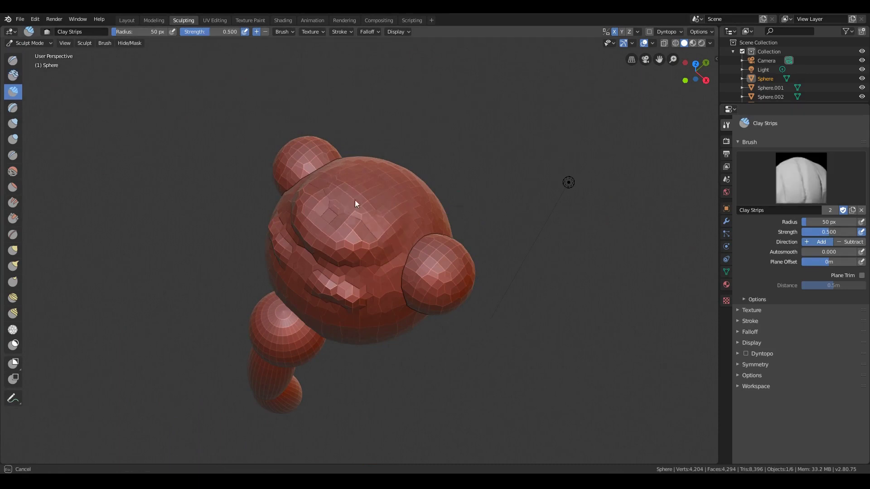
mouse_move(355, 200)
middle_mouse_down()
mouse_move(377, 216)
mouse_move(394, 180)
mouse_move(396, 210)
middle_mouse_up()
left_click_drag(397, 212, 362, 247)
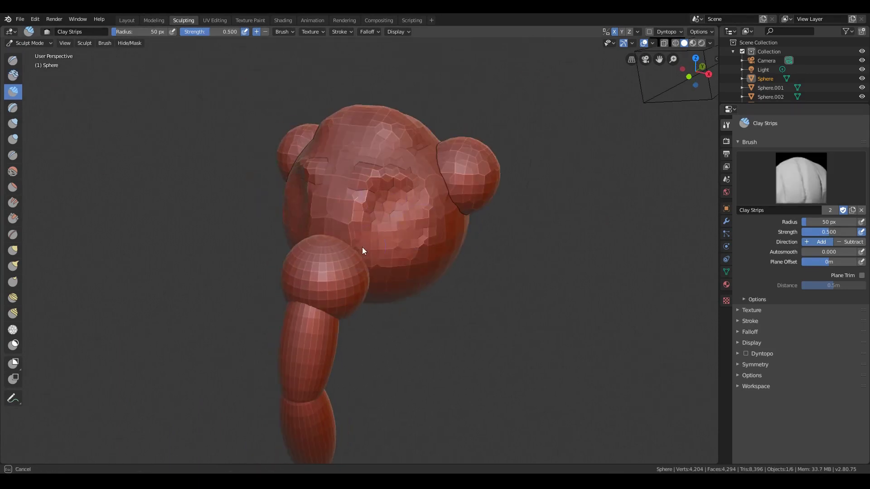
middle_click_drag(347, 148, 372, 232)
Pull a lump out below the head with the Snake Hook brush.
key("k")
middle_click_drag(274, 209, 415, 239)
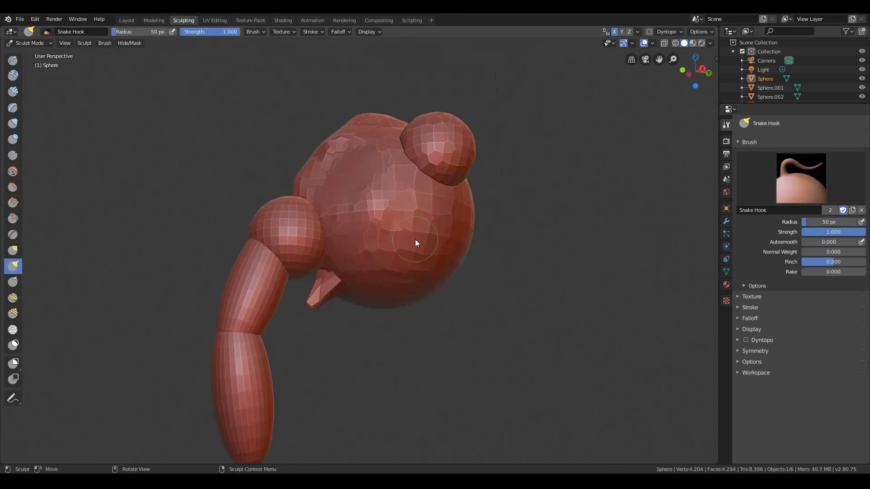
left_click_drag(415, 239, 330, 290)
mouse_move(330, 290)
middle_mouse_down()
mouse_move(322, 311)
mouse_move(181, 148)
middle_mouse_up()
Delete the three trunk-piece objects in Object Mode.
left_click(27, 43)
left_click(27, 52)
left_click(288, 359)
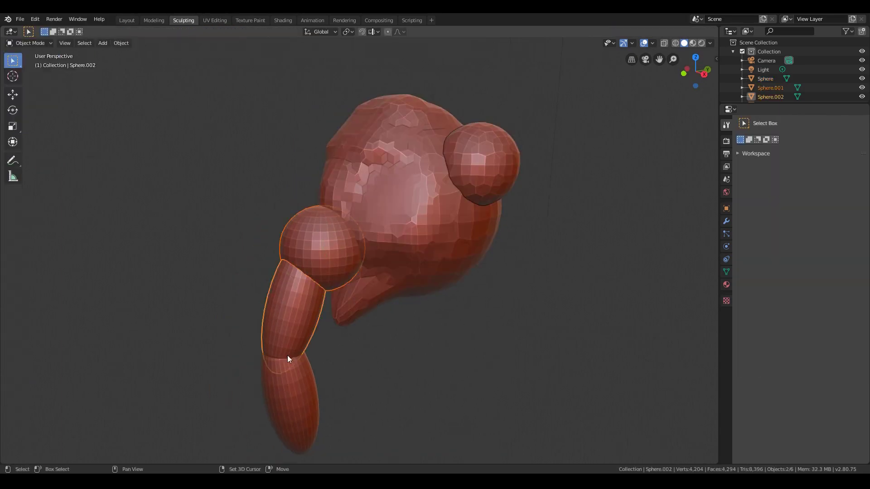
key("Delete")
Reselect the head, resume sculpting, and split the viewport to show the head twice.
left_click(354, 168)
key("ctrl+Tab")
mouse_move(354, 168)
middle_mouse_down()
mouse_move(322, 206)
mouse_move(317, 132)
mouse_move(479, 132)
middle_mouse_up()
left_click_drag(2, 27, 161, 191)
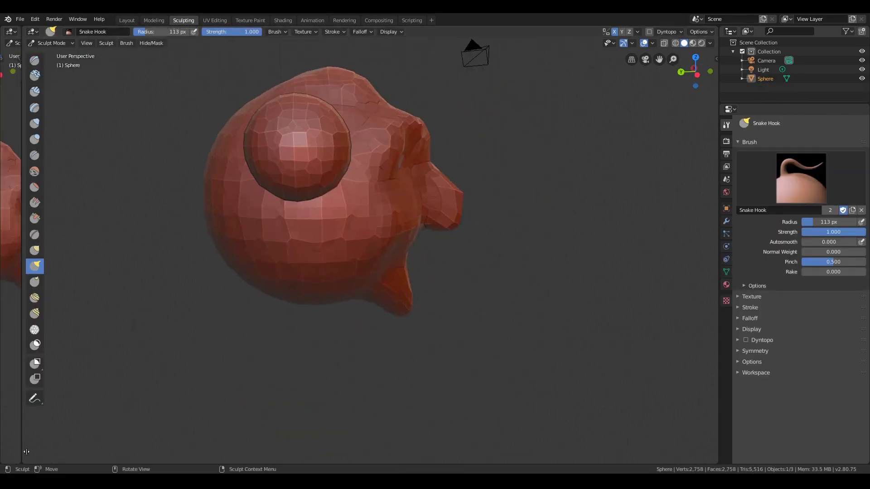
middle_click_drag(117, 218, 84, 341)
Add and apply a Remesh modifier on the head.
left_click(726, 221)
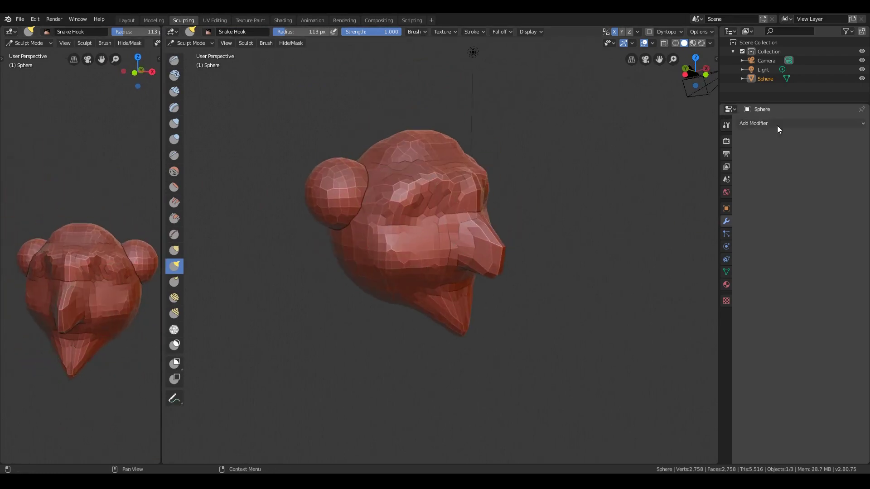
left_click(776, 124)
left_click(796, 173)
left_click(768, 151)
mouse_move(544, 217)
middle_mouse_down()
mouse_move(447, 254)
mouse_move(544, 182)
middle_mouse_up()
Turn on dynamic topology and pull a trunk out from the face.
left_click(726, 124)
left_click(746, 350)
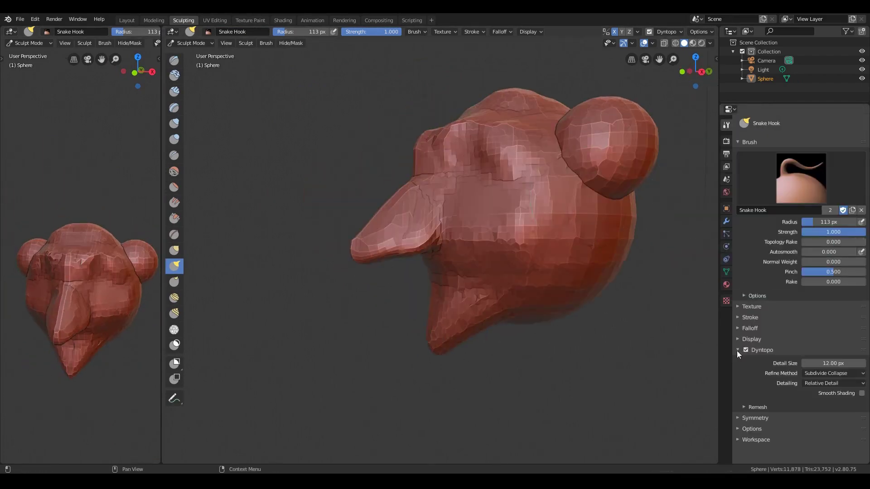
left_click_drag(371, 254, 346, 292)
mouse_move(346, 293)
middle_mouse_down()
mouse_move(450, 255)
mouse_move(499, 217)
mouse_move(393, 177)
middle_mouse_up()
Turn off dynamic topology and apply a finer Remesh modifier.
left_click(727, 221)
left_click(776, 124)
left_click(797, 174)
left_click_drag(393, 177, 388, 259)
left_click(768, 150)
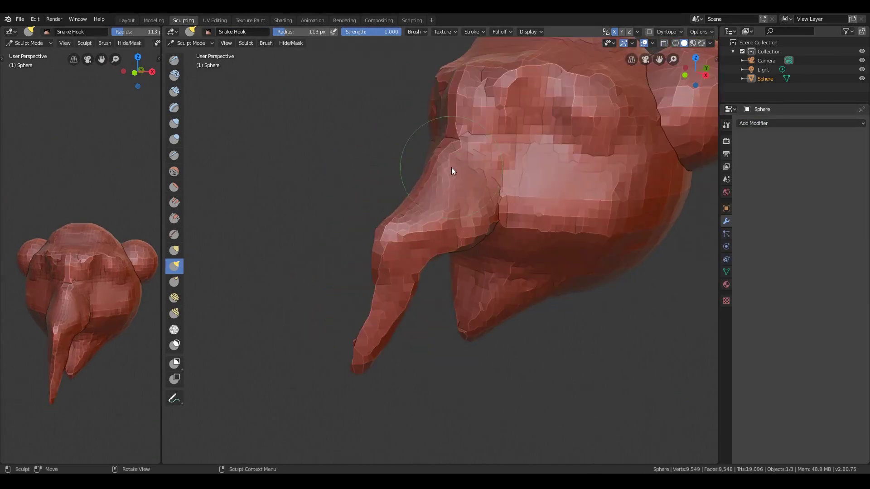
Reshape the trunk, pulling it longer and lower.
mouse_move(451, 167)
middle_mouse_down()
mouse_move(383, 263)
mouse_move(499, 212)
middle_mouse_up()
left_click_drag(498, 212, 495, 276)
mouse_move(494, 276)
middle_mouse_down()
mouse_move(448, 135)
mouse_move(426, 179)
middle_mouse_up()
left_click_drag(427, 179, 403, 195)
middle_click_drag(403, 196, 395, 217)
Bend the trunk with the Grab brush enlarged to a 248 px radius.
key("g")
key("f")
left_click(384, 249)
middle_click_drag(385, 248, 393, 219)
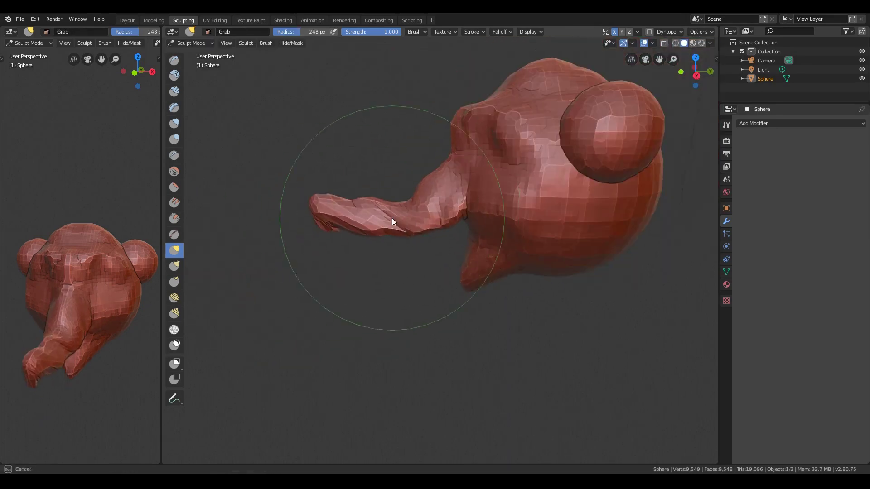
left_click_drag(392, 218, 417, 212)
Apply another Remesh, then bend the trunk upward with a smaller brush.
left_click(756, 123)
left_click(774, 229)
left_click(770, 145)
scroll(458, 205, "up", 5)
key("f")
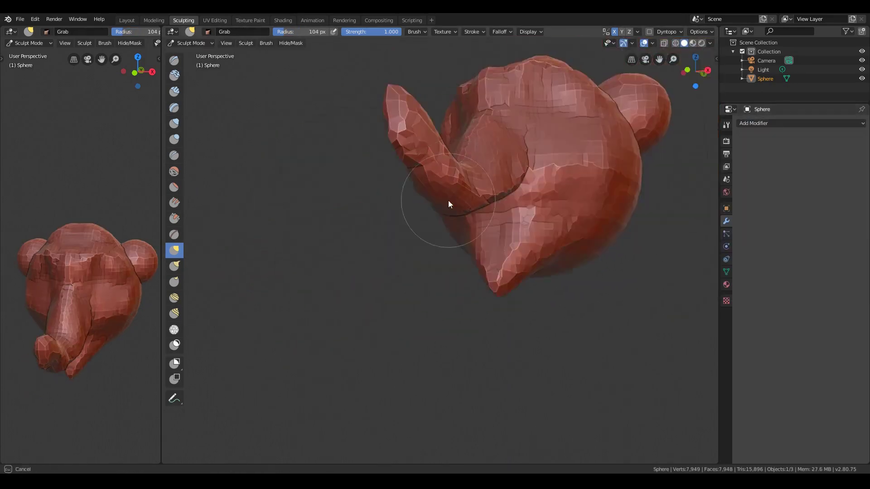
mouse_move(448, 200)
middle_mouse_down()
mouse_move(317, 235)
mouse_move(349, 199)
middle_mouse_up()
Lengthen and shape the trunk tip with Snake Hook, and pull a leg out below.
left_click(174, 266)
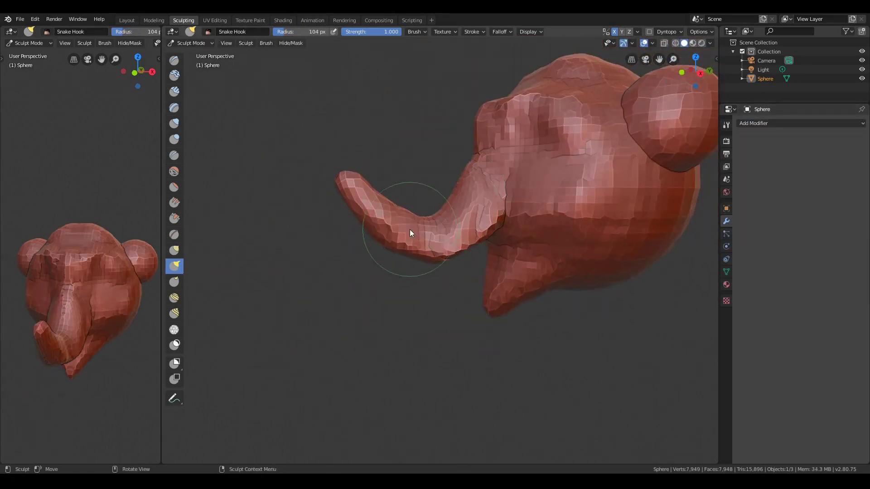
middle_click_drag(405, 255, 489, 240)
left_click_drag(490, 240, 493, 240)
mouse_move(493, 240)
middle_mouse_down()
mouse_move(452, 223)
mouse_move(454, 274)
middle_mouse_up()
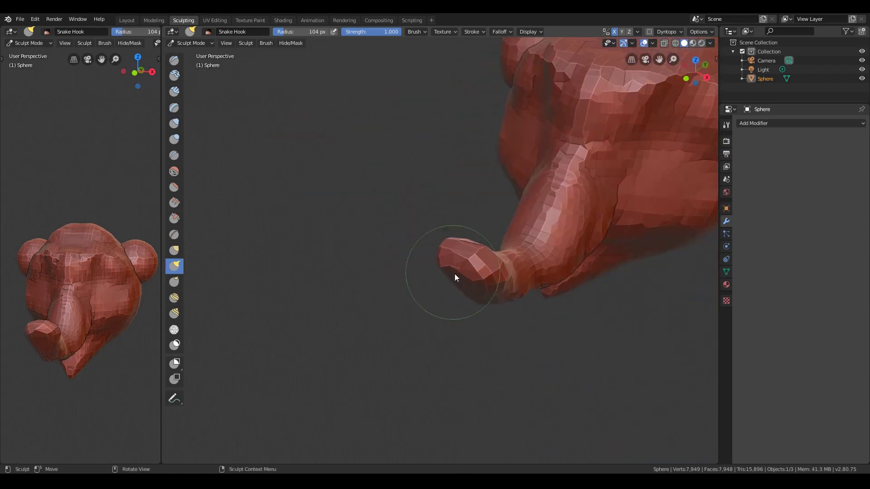
left_click_drag(454, 273, 453, 299)
mouse_move(453, 299)
middle_mouse_down()
mouse_move(371, 161)
mouse_move(461, 218)
mouse_move(507, 221)
middle_mouse_up()
left_click_drag(507, 222, 527, 240)
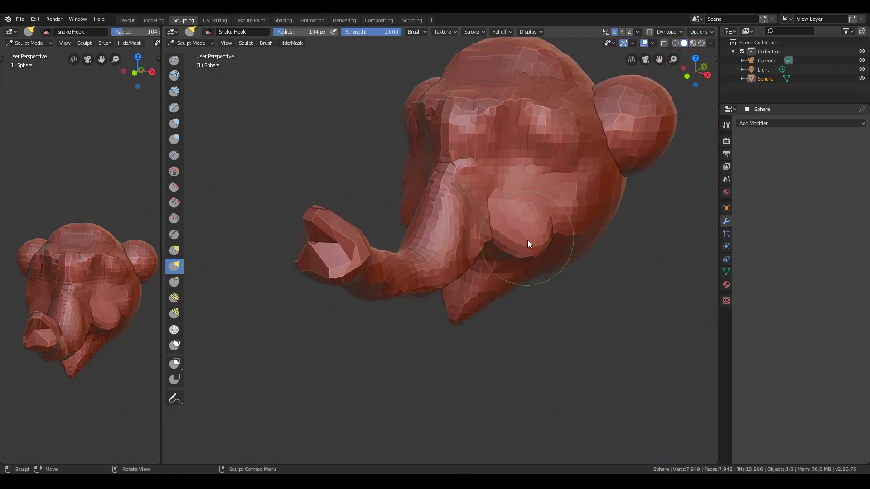
middle_click_drag(527, 240, 542, 223)
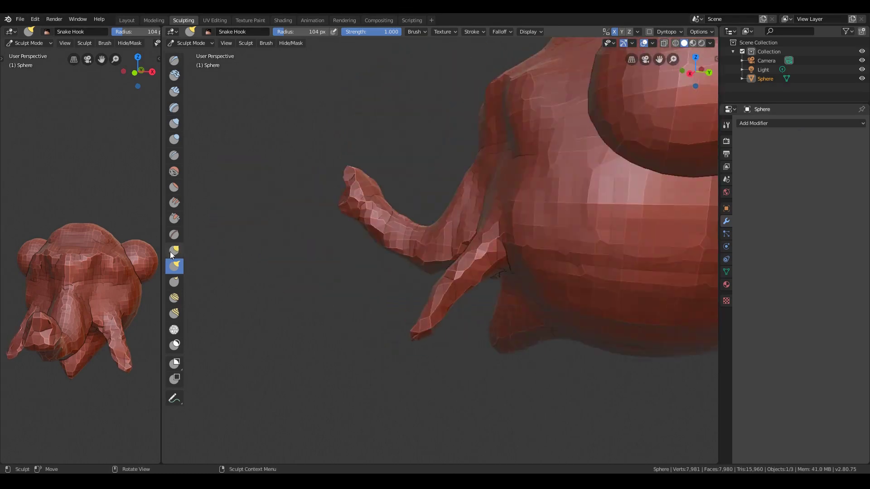
Pull the leg longer and downward with the Grab brush.
left_click(175, 251)
mouse_move(395, 318)
middle_mouse_down()
mouse_move(461, 273)
mouse_move(458, 298)
mouse_move(496, 260)
middle_mouse_up()
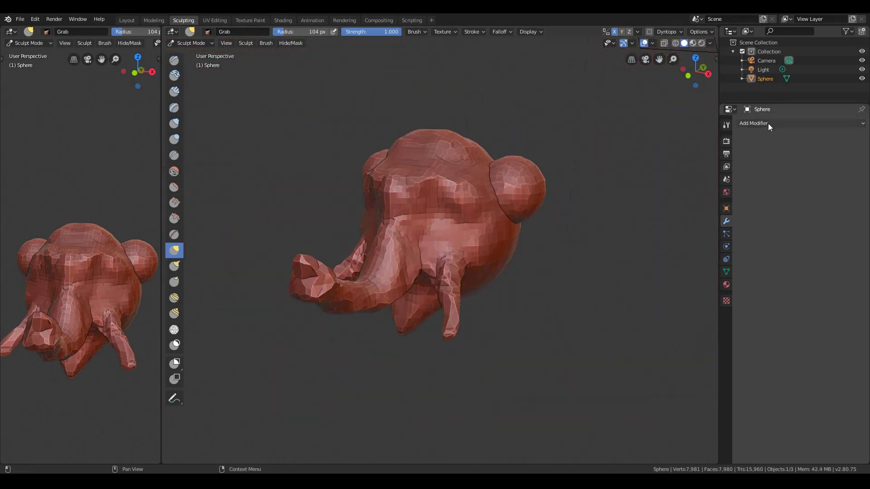
scroll(496, 276, "up", 3)
scroll(400, 196, "down", 3)
left_click_drag(426, 330, 415, 358)
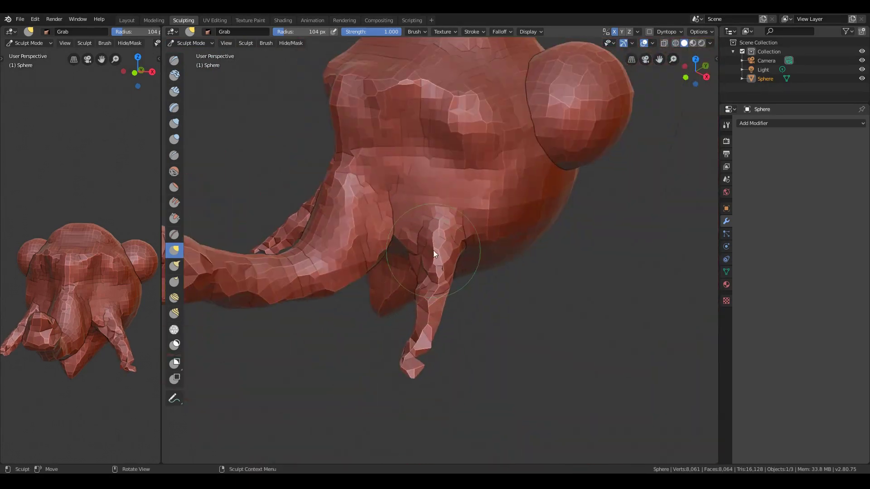
scroll(433, 250, "down", 1)
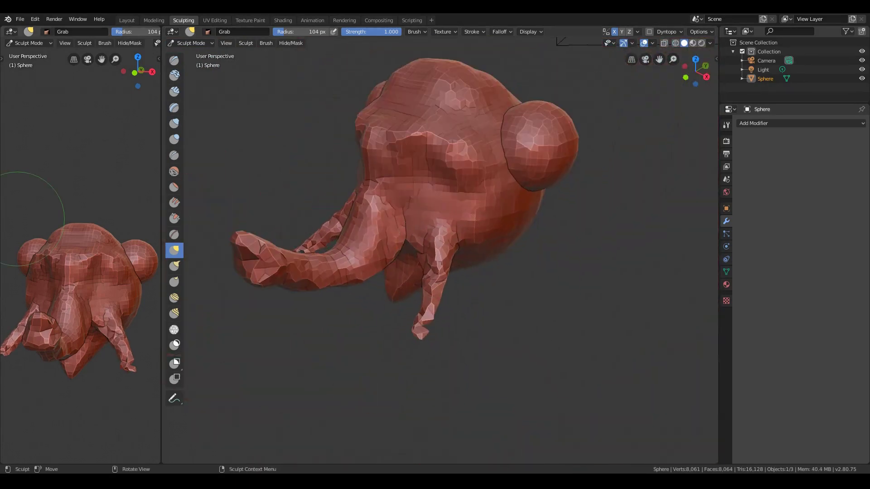
scroll(412, 243, "up", 2)
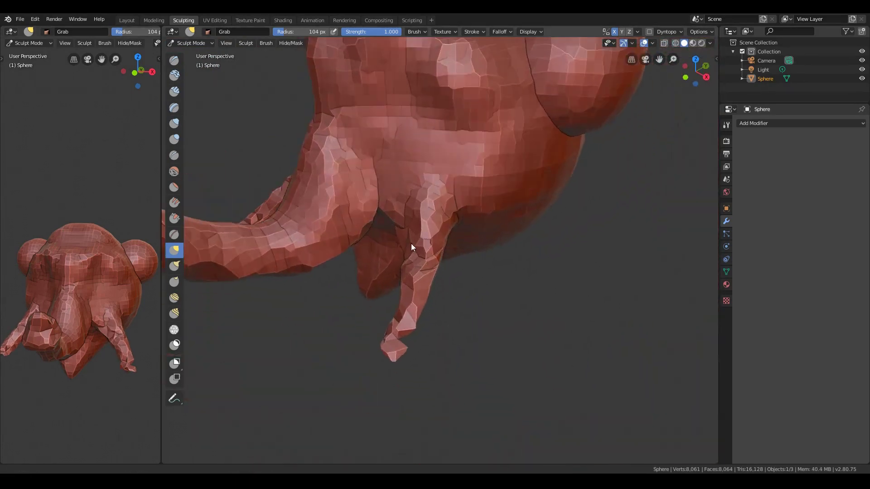
middle_click_drag(411, 243, 301, 187)
Round off the leg tips with the Blob brush.
key("x")
scroll(382, 279, "up", 2)
left_click(174, 139)
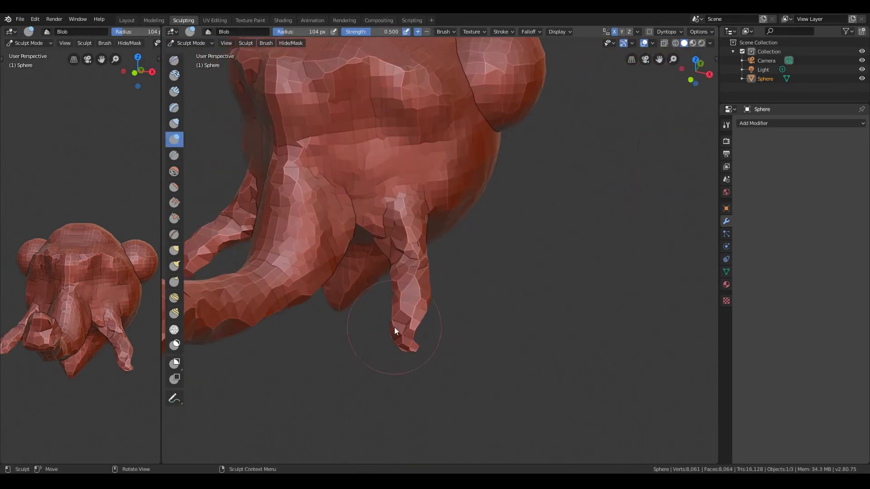
mouse_move(394, 327)
middle_mouse_down()
mouse_move(469, 308)
mouse_move(503, 328)
middle_mouse_up()
scroll(503, 328, "up", 3)
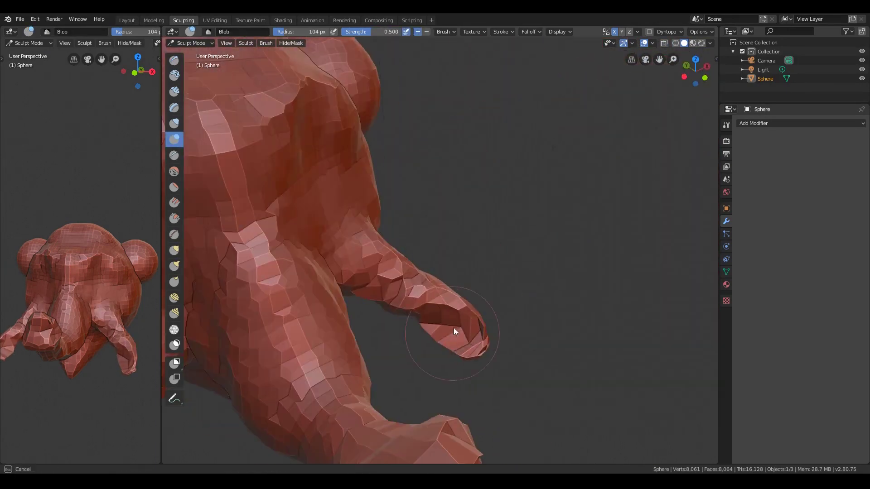
scroll(460, 333, "down", 3)
Add a Remesh modifier to the sculpt and adjust its settings.
left_click(801, 124)
left_click(680, 229)
left_click(794, 173)
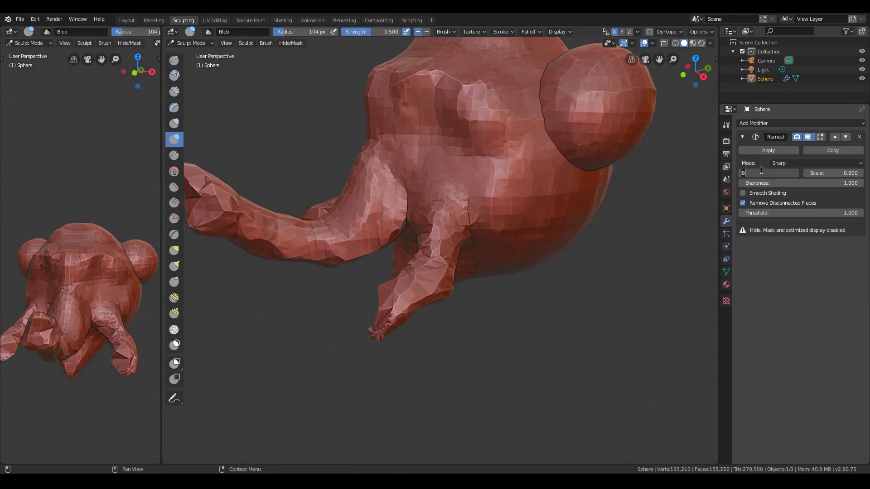
Apply the Remesh modifier to give the head a dense, even mesh.
left_click(769, 150)
scroll(415, 288, "up", 3)
scroll(480, 311, "up", 2)
mouse_move(480, 311)
middle_mouse_down()
mouse_move(488, 262)
mouse_move(482, 316)
mouse_move(457, 247)
mouse_move(381, 202)
mouse_move(415, 249)
mouse_move(397, 290)
mouse_move(489, 246)
middle_mouse_up()
Set the Grab brush to 205 px and pull a leg outward into shape.
key("g")
key("f")
left_click(450, 241)
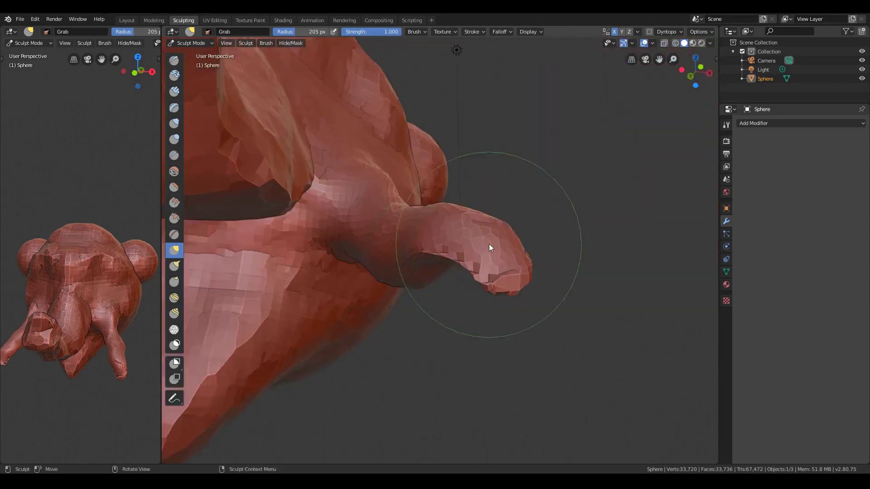
left_click_drag(489, 247, 511, 189)
mouse_move(511, 189)
middle_mouse_down()
mouse_move(407, 287)
mouse_move(364, 295)
mouse_move(408, 254)
middle_mouse_up()
Add another Remesh modifier and apply it to the sculpt.
left_click(800, 124)
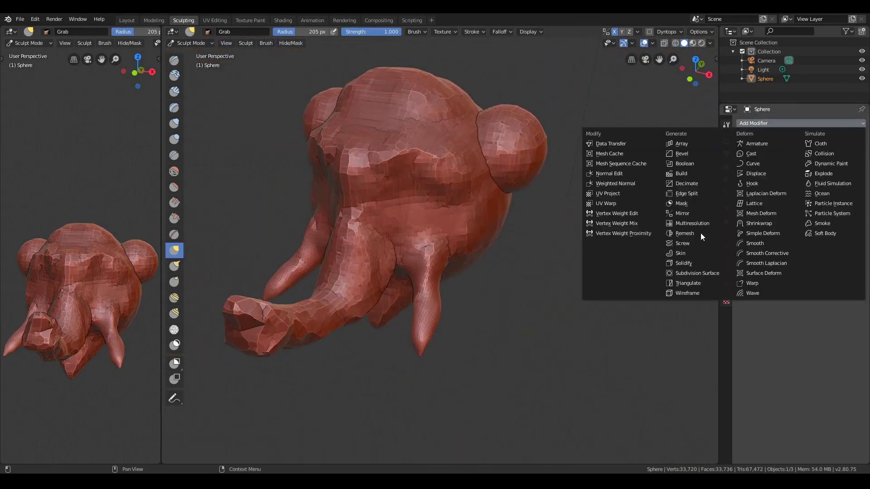
left_click(700, 233)
left_click(796, 151)
scroll(470, 231, "up", 4)
middle_click_drag(471, 231, 318, 136)
Switch to the Draw brush and orbit around the remeshed body to inspect it.
left_click(176, 61)
scroll(469, 260, "down", 3)
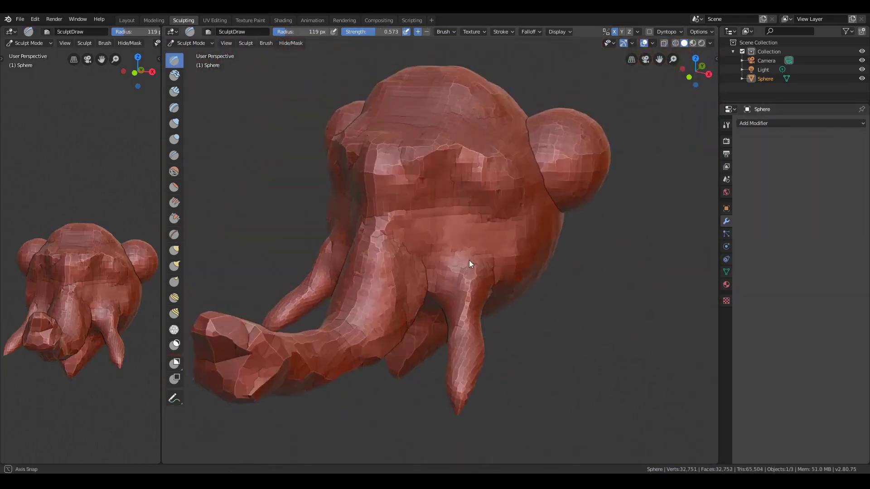
middle_click_drag(469, 261, 453, 259)
left_click_drag(452, 260, 450, 358)
scroll(451, 358, "up", 4)
mouse_move(451, 358)
middle_mouse_down()
mouse_move(417, 280)
mouse_move(450, 372)
mouse_move(449, 253)
mouse_move(420, 255)
mouse_move(468, 317)
mouse_move(443, 281)
mouse_move(381, 249)
middle_mouse_up()
scroll(437, 265, "down", 3)
scroll(433, 276, "down", 3)
Set the Grab brush to 219 px and nudge the head shape from the side.
key("g")
key("f")
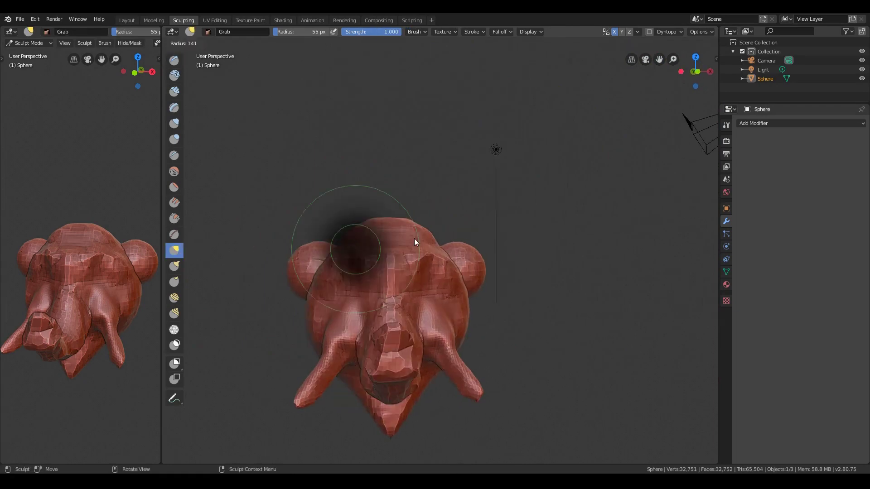
left_click(376, 209)
mouse_move(376, 209)
middle_mouse_down()
mouse_move(351, 276)
mouse_move(496, 243)
mouse_move(551, 220)
middle_mouse_up()
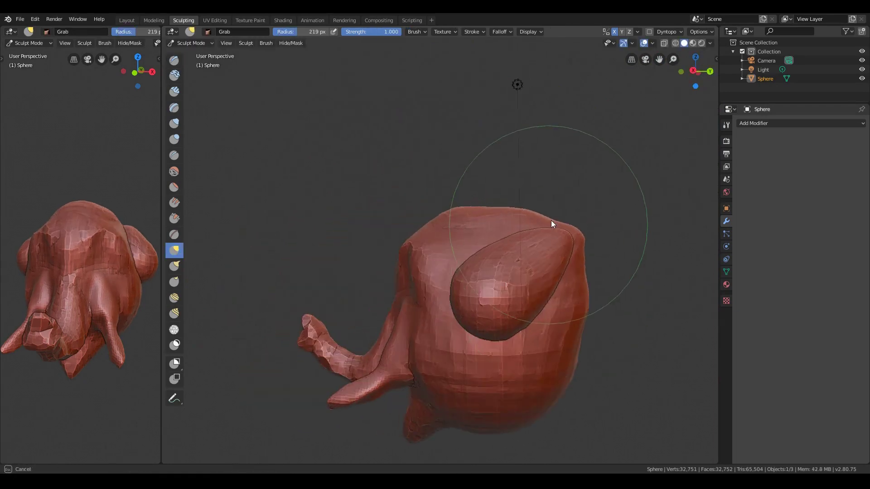
mouse_move(506, 368)
middle_mouse_down()
mouse_move(503, 330)
mouse_move(480, 292)
mouse_move(570, 296)
mouse_move(553, 265)
mouse_move(505, 325)
mouse_move(458, 180)
middle_mouse_up()
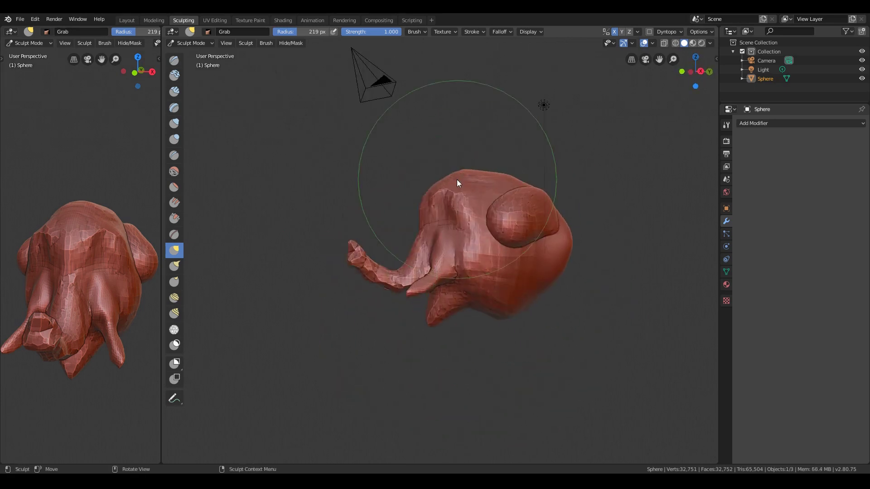
left_click_drag(457, 179, 467, 196)
middle_click_drag(467, 197, 463, 230)
Resize the Grab brush from 156 px down to about 91 px and back up.
key("f")
left_click(436, 243)
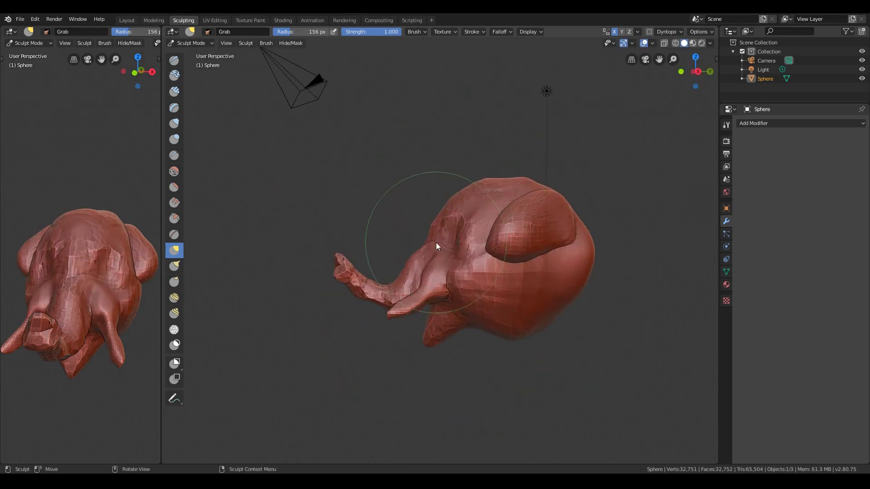
key("f")
left_click_drag(503, 186, 506, 180)
mouse_move(539, 192)
middle_mouse_down()
mouse_move(574, 200)
mouse_move(609, 237)
mouse_move(444, 159)
mouse_move(574, 186)
mouse_move(544, 195)
middle_mouse_up()
key("f")
left_click(443, 160)
Split the left viewport into two side views and orbit them around the head.
middle_click_drag(68, 227, 87, 203)
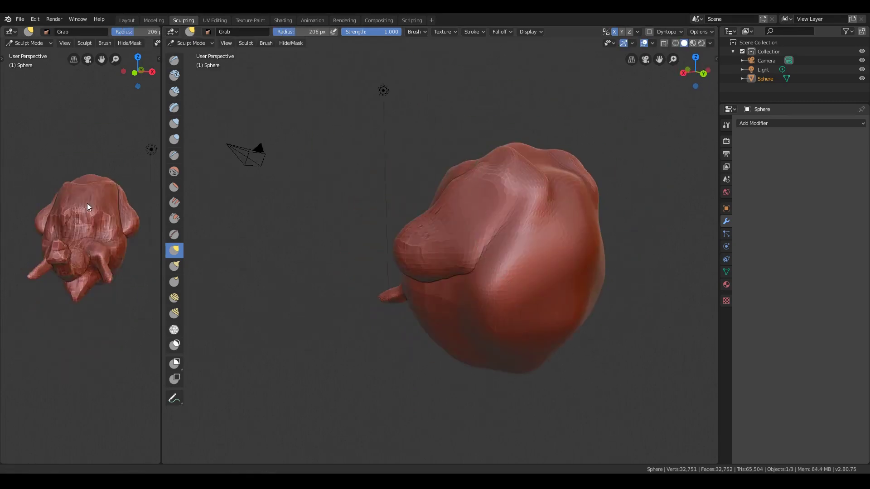
left_click_drag(3, 460, 37, 290)
middle_click_drag(37, 281, 99, 161)
middle_click_drag(68, 362, 89, 384)
mouse_move(521, 208)
middle_mouse_down()
mouse_move(534, 188)
mouse_move(516, 309)
mouse_move(548, 193)
middle_mouse_up()
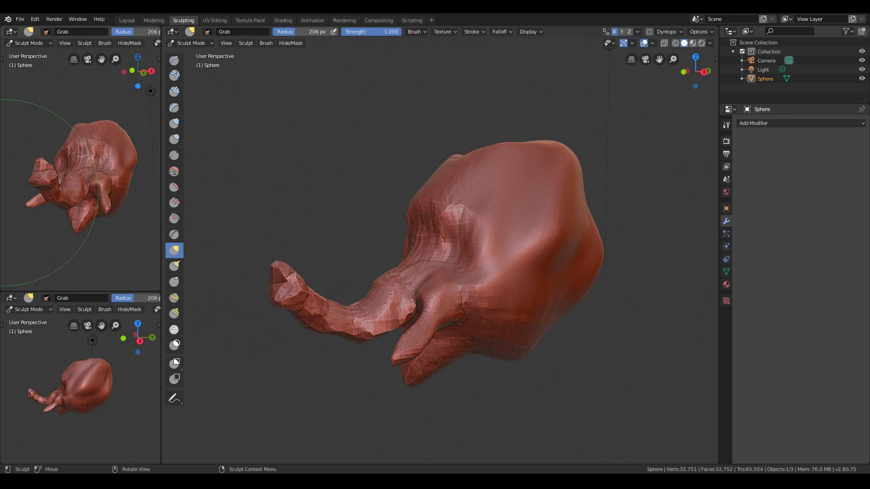
mouse_move(417, 326)
middle_mouse_down()
mouse_move(456, 215)
mouse_move(484, 180)
mouse_move(498, 186)
mouse_move(509, 207)
middle_mouse_up()
Switch to Clay Strips and adjust its radius from 20 px up to 190 px.
key("c")
mouse_move(483, 247)
middle_mouse_down()
mouse_move(479, 263)
mouse_move(456, 249)
mouse_move(483, 238)
mouse_move(428, 311)
mouse_move(552, 164)
middle_mouse_up()
key("f")
scroll(455, 248, "up", 3)
key("f")
left_click(492, 273)
Undo the spiky Clay Strips strokes and return to the Grab brush.
key("g")
key("ctrl+z")
key("ctrl+z")
mouse_move(501, 236)
middle_mouse_down()
mouse_move(433, 293)
mouse_move(465, 297)
mouse_move(415, 341)
mouse_move(467, 259)
middle_mouse_up()
key("ctrl+z")
key("ctrl+z")
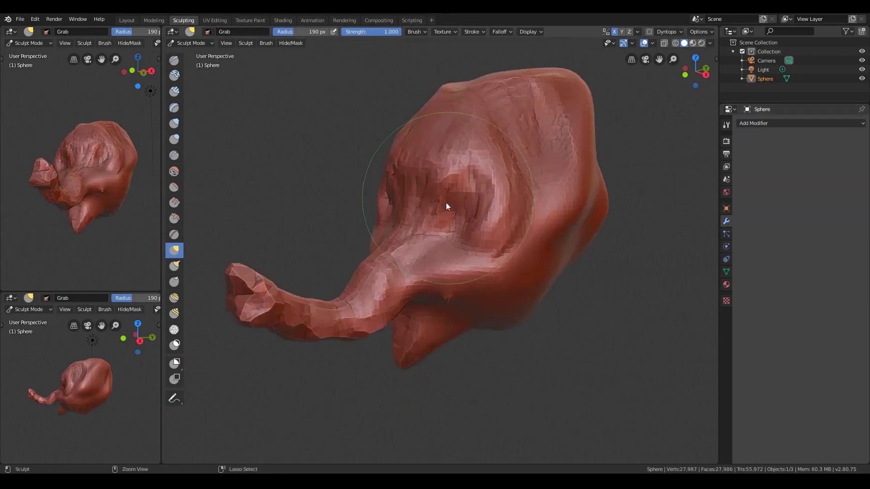
key("ctrl+z")
mouse_move(446, 203)
middle_mouse_down()
mouse_move(458, 221)
mouse_move(455, 207)
mouse_move(536, 232)
mouse_move(493, 248)
middle_mouse_up()
key("ctrl+z")
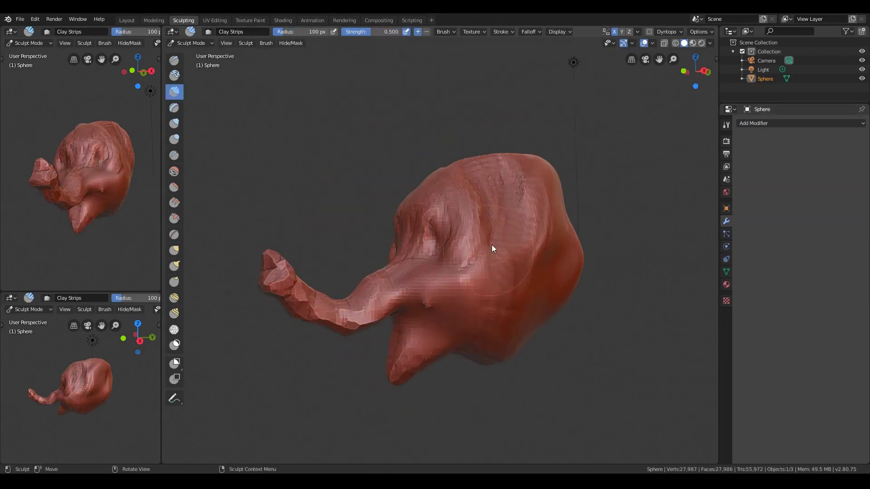
Orbit and zoom out to view the whole head from a three-quarter angle.
mouse_move(440, 311)
middle_mouse_down()
mouse_move(438, 251)
mouse_move(415, 263)
mouse_move(444, 251)
mouse_move(457, 267)
mouse_move(368, 227)
mouse_move(346, 298)
mouse_move(362, 212)
mouse_move(424, 262)
mouse_move(366, 321)
middle_mouse_up()
scroll(301, 250, "up", 5)
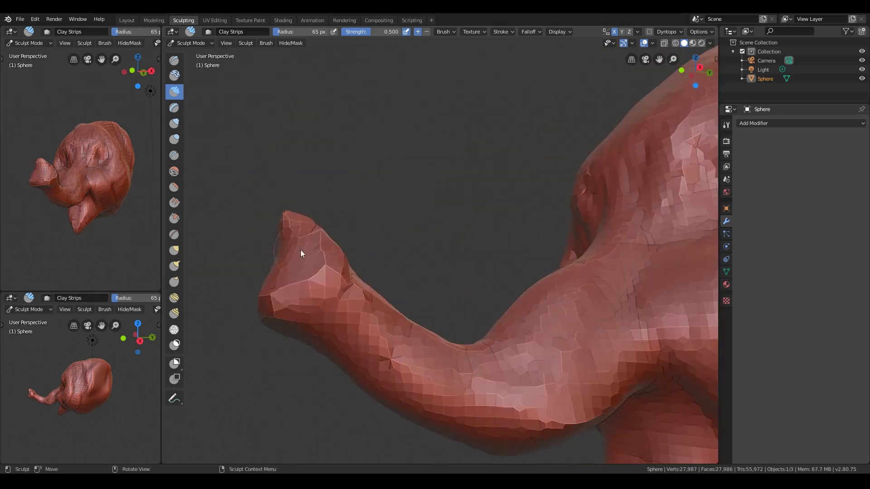
mouse_move(322, 248)
middle_mouse_down()
mouse_move(461, 305)
mouse_move(471, 231)
mouse_move(451, 235)
mouse_move(415, 219)
middle_mouse_up()
scroll(470, 231, "down", 3)
scroll(471, 231, "up", 2)
scroll(415, 219, "down", 2)
Set the Grab brush to 120 px and pull the top of the head outward.
key("g")
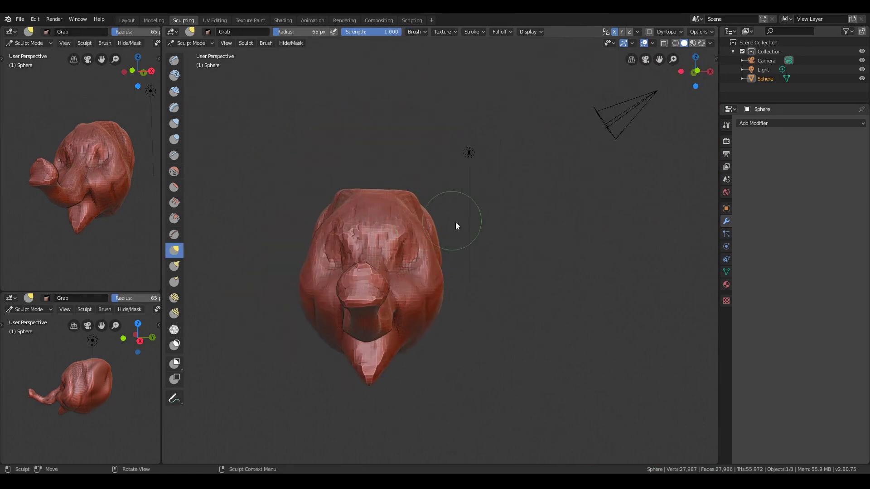
key("f")
left_click(426, 239)
left_click_drag(426, 238, 426, 272)
mouse_move(426, 272)
middle_mouse_down()
mouse_move(417, 190)
mouse_move(402, 196)
middle_mouse_up()
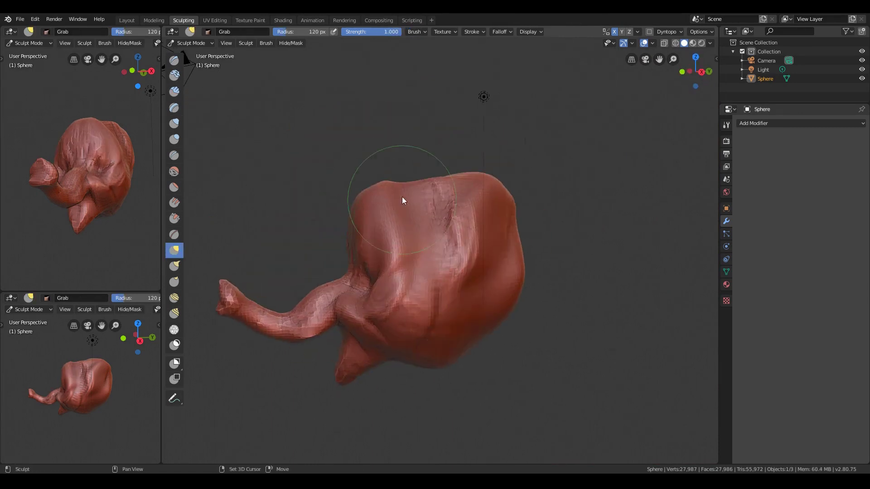
left_click_drag(402, 196, 481, 176)
Swell the crown further and pull the right side of the head outward.
middle_click_drag(481, 177, 432, 195)
left_click_drag(431, 195, 401, 219)
middle_click_drag(402, 219, 376, 224)
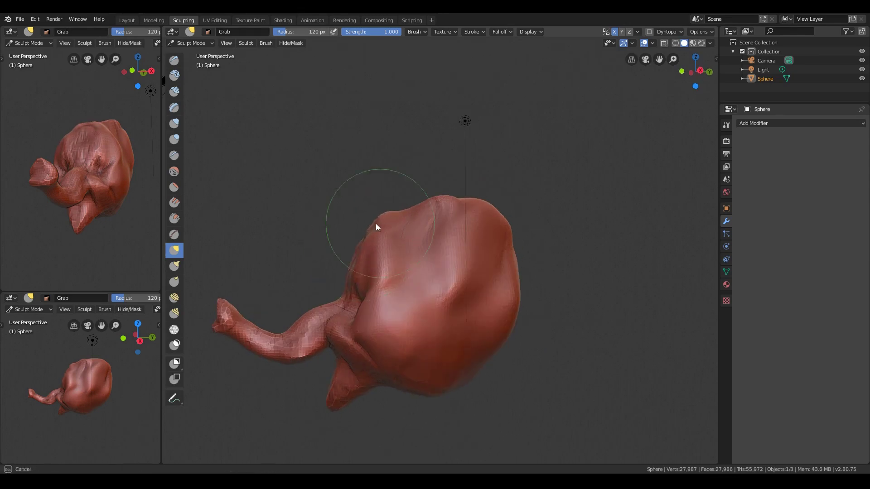
mouse_move(376, 223)
left_mouse_down()
mouse_move(488, 233)
mouse_move(513, 301)
left_mouse_up()
mouse_move(513, 300)
middle_mouse_down()
mouse_move(395, 300)
mouse_move(401, 213)
mouse_move(555, 289)
middle_mouse_up()
scroll(395, 300, "up", 3)
Carve an eye socket and build up the brow with the Clay brush.
key("c")
left_click_drag(556, 289, 340, 258)
mouse_move(341, 258)
middle_mouse_down()
mouse_move(425, 218)
mouse_move(362, 250)
middle_mouse_up()
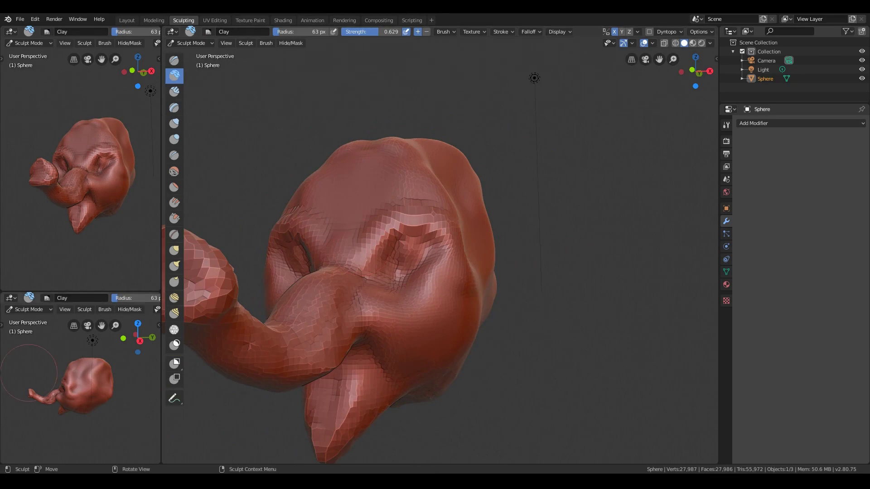
middle_click_drag(521, 136, 436, 250)
left_click(726, 124)
mouse_move(566, 226)
middle_mouse_down()
mouse_move(499, 269)
mouse_move(415, 208)
mouse_move(376, 229)
mouse_move(362, 223)
mouse_move(349, 327)
mouse_move(358, 362)
mouse_move(392, 338)
mouse_move(474, 341)
mouse_move(442, 270)
mouse_move(457, 235)
mouse_move(444, 234)
mouse_move(444, 294)
mouse_move(440, 281)
mouse_move(437, 218)
mouse_move(466, 284)
mouse_move(443, 189)
middle_mouse_up()
Resize the Grab brush to 137 px, then deepen the eye socket and forehead with Clay Strips.
key("g")
key("f")
left_click(361, 379)
key("k")
key("c")
mouse_move(443, 189)
left_mouse_down()
mouse_move(423, 135)
mouse_move(392, 205)
left_mouse_up()
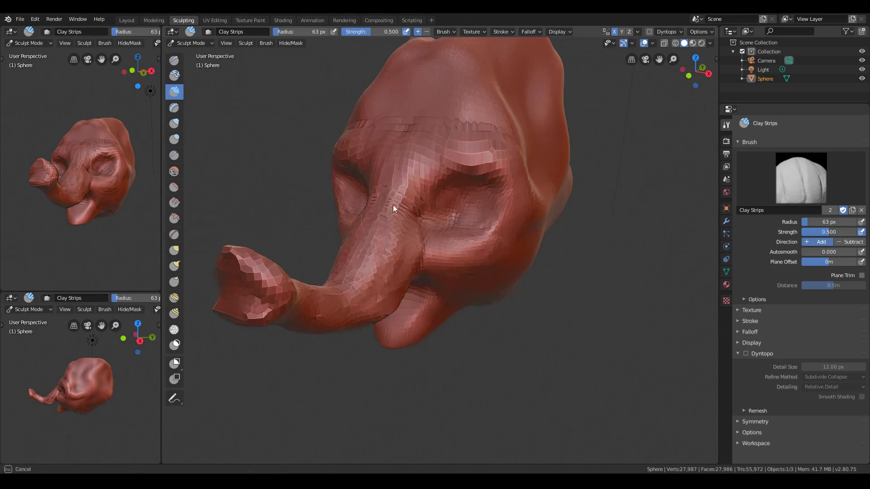
mouse_move(392, 205)
middle_mouse_down()
mouse_move(448, 219)
mouse_move(447, 246)
mouse_move(381, 252)
mouse_move(361, 312)
mouse_move(432, 372)
mouse_move(509, 208)
mouse_move(361, 269)
mouse_move(426, 334)
mouse_move(324, 171)
mouse_move(447, 293)
middle_mouse_up()
key("k")
Try a Remesh modifier on the sculpt, then undo the blocky result.
left_click(727, 221)
left_click(770, 123)
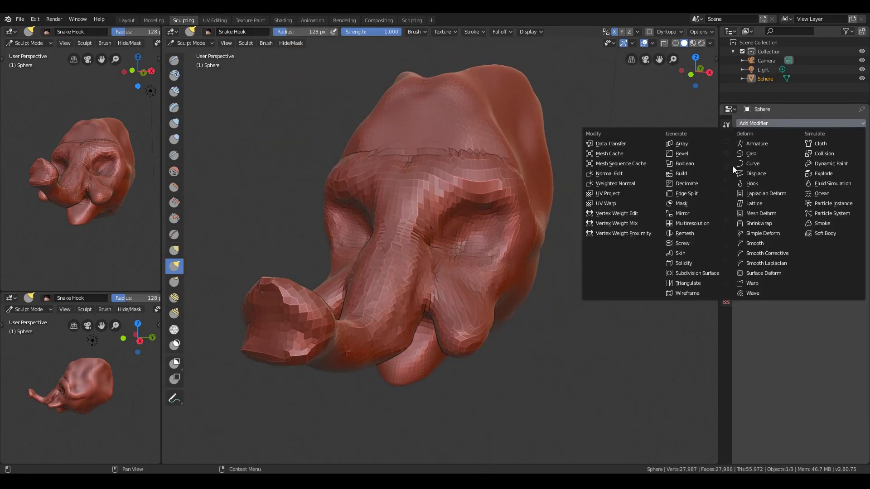
left_click(693, 233)
key("ctrl+z")
mouse_move(693, 233)
middle_mouse_down()
mouse_move(466, 260)
mouse_move(418, 243)
middle_mouse_up()
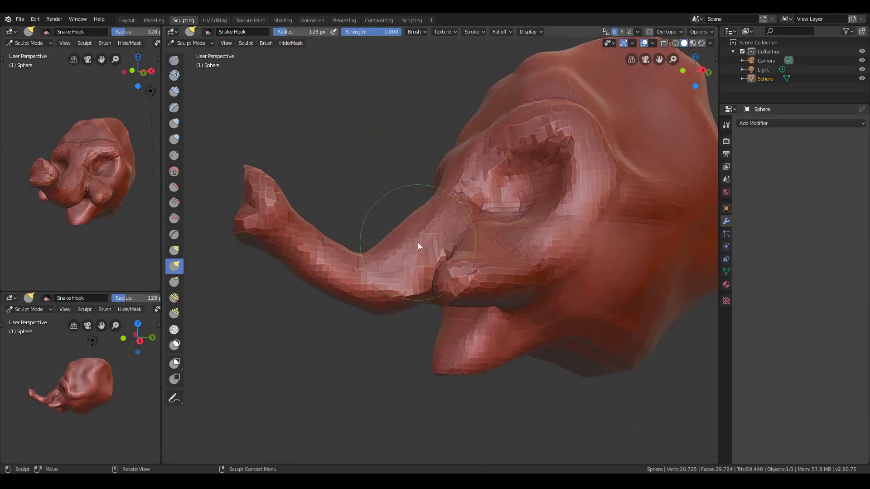
Widen the side views and grab the trunk longer, bending it upward.
left_click_drag(162, 286, 202, 286)
scroll(137, 284, "up", 3)
scroll(322, 239, "down", 4)
key("g")
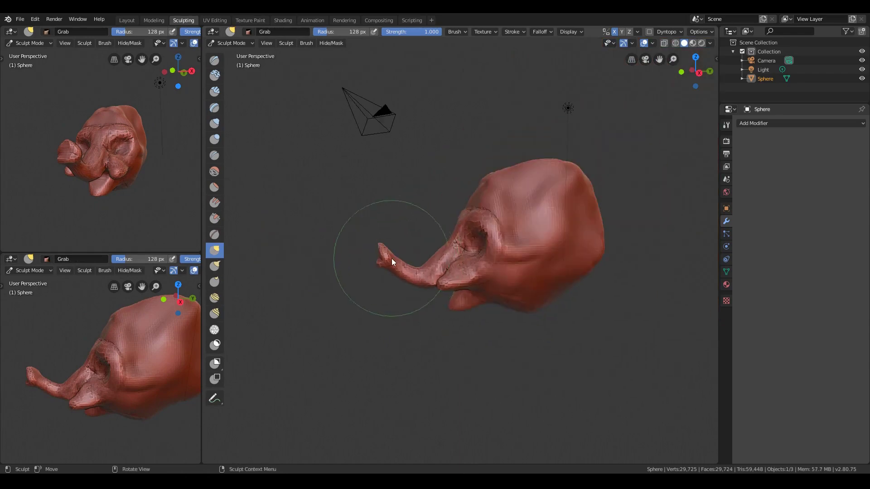
mouse_move(391, 258)
left_mouse_down()
mouse_move(374, 208)
mouse_move(396, 249)
mouse_move(443, 249)
mouse_move(398, 254)
mouse_move(461, 209)
left_mouse_up()
Pull the trunk tip further upward and check it from front and three-quarter views.
scroll(458, 204, "up", 3)
scroll(440, 219, "down", 1)
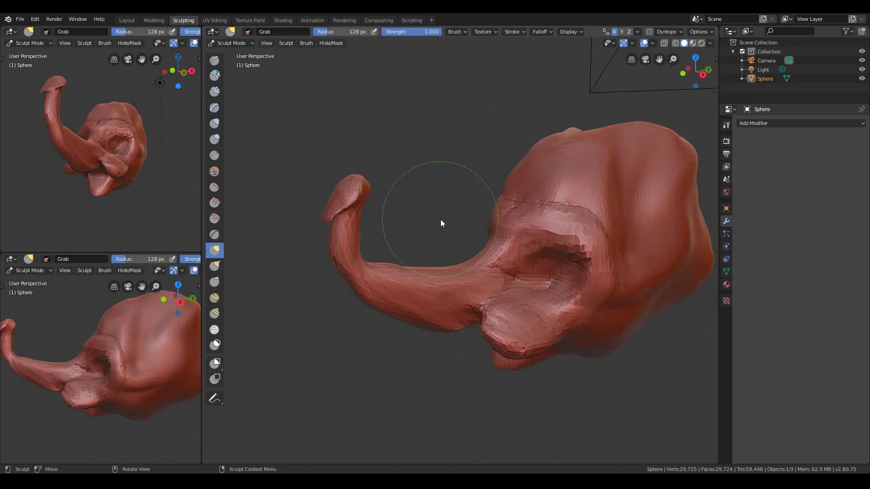
left_click_drag(337, 204, 331, 177)
mouse_move(330, 177)
middle_mouse_down()
mouse_move(463, 282)
mouse_move(470, 324)
mouse_move(559, 242)
mouse_move(524, 322)
middle_mouse_up()
mouse_move(513, 286)
middle_mouse_down()
mouse_move(481, 231)
mouse_move(455, 298)
middle_mouse_up()
Set a 94 px brush and Snake Hook a protrusion out under the chin.
key("f")
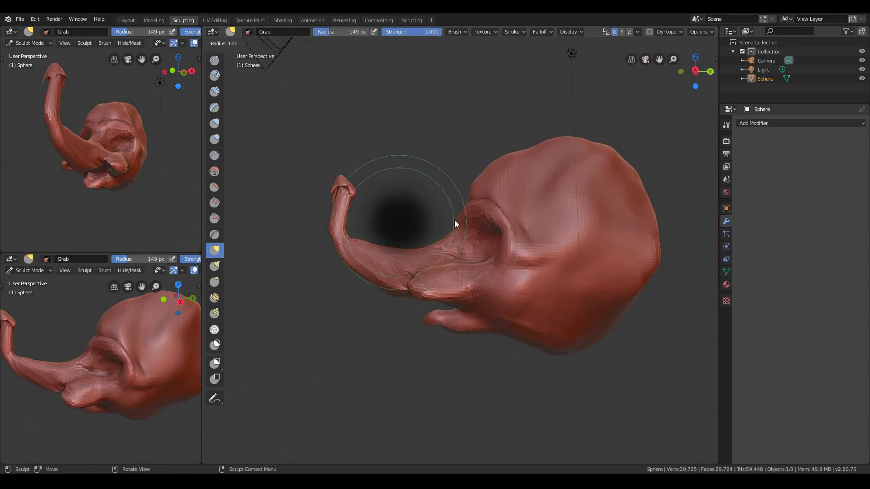
left_click(440, 220)
scroll(558, 220, "up", 2)
scroll(559, 219, "down", 2)
key("k")
left_click_drag(503, 244, 512, 275)
Draw a raised bump on the head with the Draw brush.
mouse_move(512, 275)
middle_mouse_down()
mouse_move(495, 252)
mouse_move(554, 241)
mouse_move(472, 298)
mouse_move(489, 278)
mouse_move(473, 278)
mouse_move(523, 270)
mouse_move(424, 262)
mouse_move(468, 213)
mouse_move(525, 180)
mouse_move(463, 184)
mouse_move(560, 170)
mouse_move(437, 198)
mouse_move(504, 210)
middle_mouse_up()
key("x")
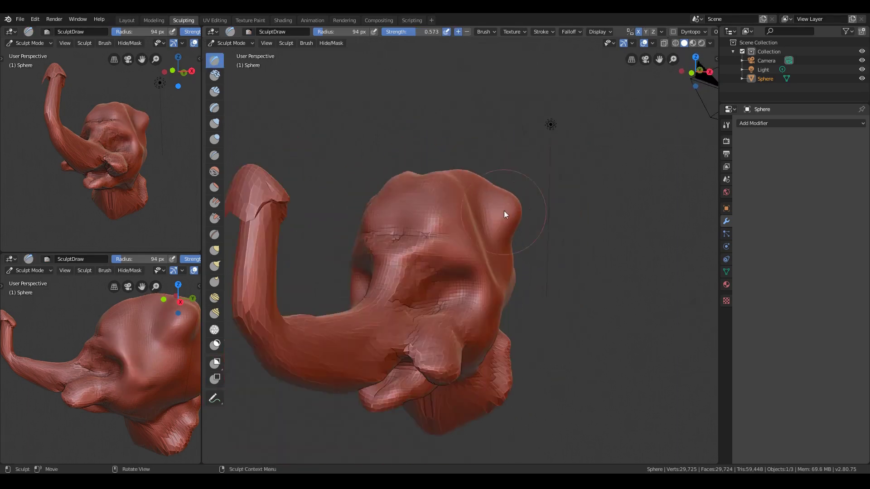
left_click_drag(504, 210, 518, 194)
mouse_move(519, 195)
middle_mouse_down()
mouse_move(505, 231)
mouse_move(527, 201)
mouse_move(557, 194)
middle_mouse_up()
Add a Remesh modifier at octree depth 8, scale 0.900 to densify the sculpt.
left_click(801, 123)
left_click(695, 236)
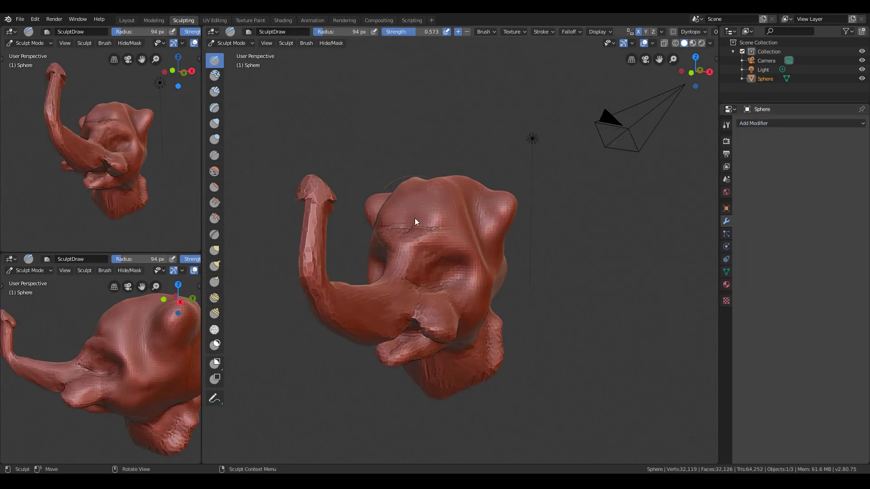
middle_click_drag(139, 343, 140, 358, "ctrl")
middle_click_drag(435, 195, 449, 181)
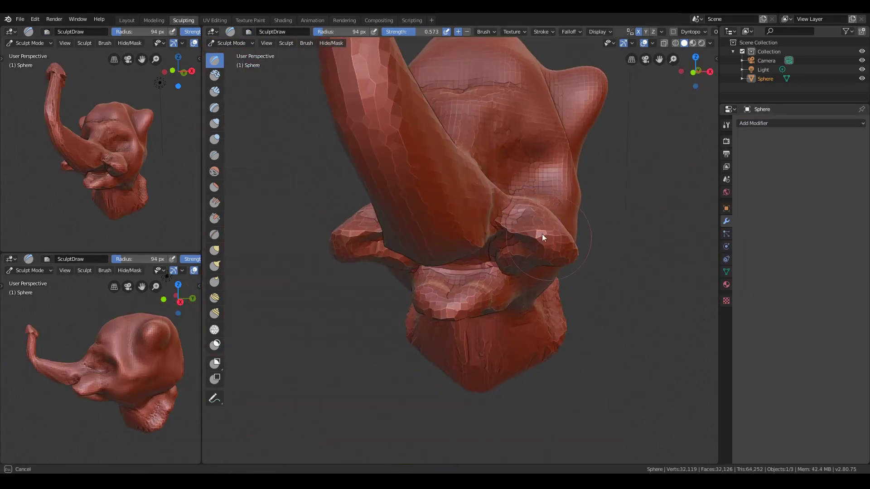
mouse_move(542, 234)
middle_mouse_down()
mouse_move(510, 237)
mouse_move(528, 178)
mouse_move(509, 274)
mouse_move(526, 189)
mouse_move(496, 244)
mouse_move(408, 295)
middle_mouse_up()
Pull a long new tentacle out of the head with Snake Hook.
key("k")
left_click_drag(409, 295, 477, 281)
mouse_move(477, 281)
middle_mouse_down()
mouse_move(469, 210)
mouse_move(224, 77)
middle_mouse_up()
mouse_move(453, 191)
middle_mouse_down()
mouse_move(502, 205)
mouse_move(546, 244)
mouse_move(586, 181)
mouse_move(524, 121)
mouse_move(474, 165)
mouse_move(408, 155)
mouse_move(433, 289)
mouse_move(499, 254)
middle_mouse_up()
Add a Remesh modifier to the head and apply it for a denser mesh.
left_click(751, 126)
left_click(685, 233)
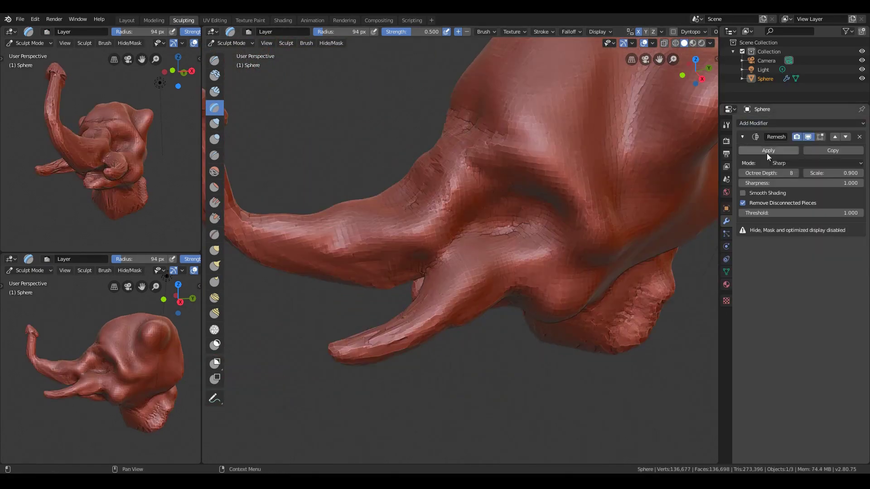
mouse_move(492, 170)
middle_mouse_down()
mouse_move(490, 235)
mouse_move(455, 174)
mouse_move(558, 144)
mouse_move(516, 151)
middle_mouse_up()
scroll(472, 148, "down", 5)
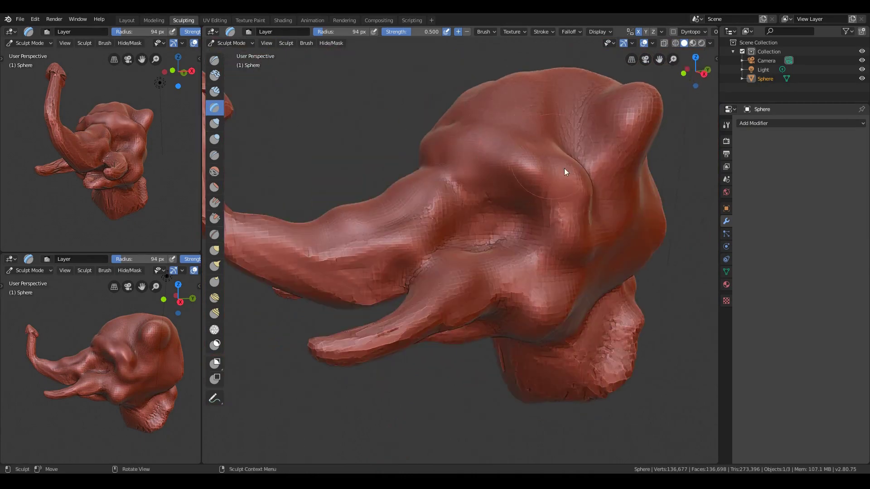
mouse_move(564, 168)
middle_mouse_down()
mouse_move(464, 240)
mouse_move(433, 276)
mouse_move(491, 186)
mouse_move(482, 124)
mouse_move(485, 307)
mouse_move(484, 243)
mouse_move(536, 166)
mouse_move(524, 218)
mouse_move(481, 270)
mouse_move(588, 186)
mouse_move(437, 252)
mouse_move(485, 196)
mouse_move(445, 206)
mouse_move(534, 261)
mouse_move(537, 173)
mouse_move(539, 195)
middle_mouse_up()
Symmetrize the head mesh and turn off Dyntopo.
left_click(726, 125)
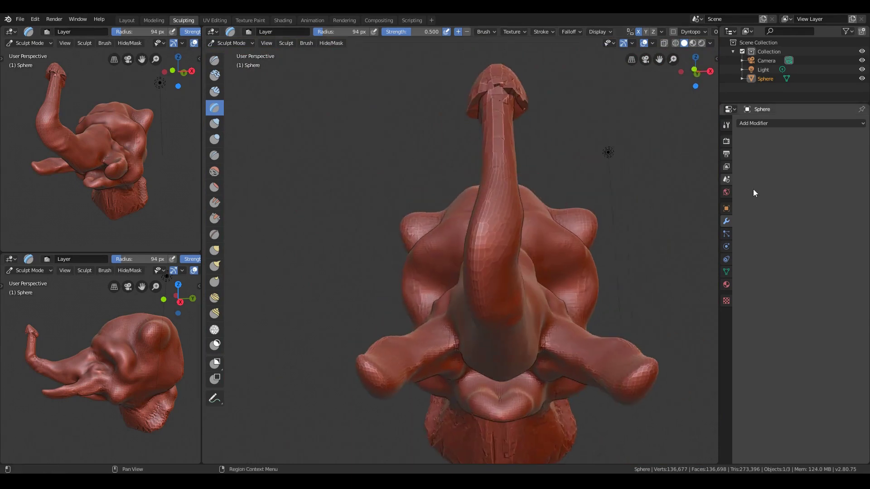
scroll(746, 406, "down", 5)
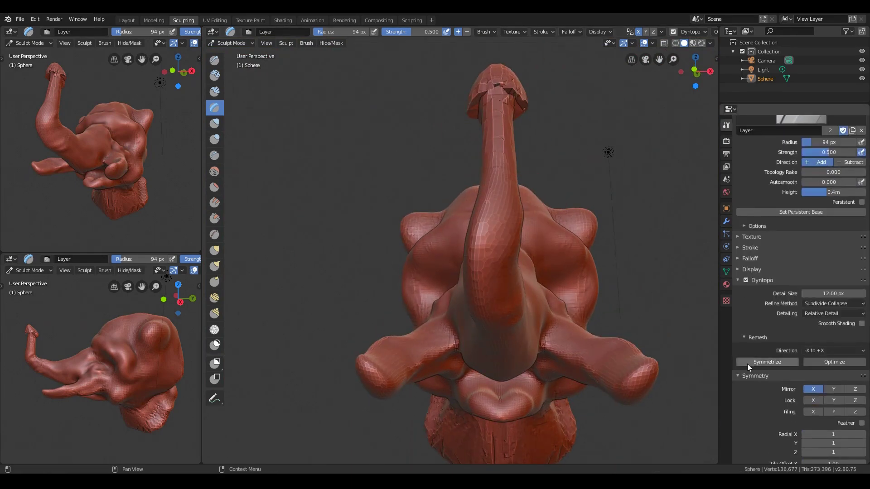
left_click(750, 376)
left_click(757, 422)
key("ctrl+d")
mouse_move(513, 260)
middle_mouse_down()
mouse_move(478, 191)
mouse_move(532, 199)
mouse_move(559, 228)
mouse_move(433, 204)
middle_mouse_up()
Pull and curl the trunk tip into a bulb with the Snake Hook brush.
key("k")
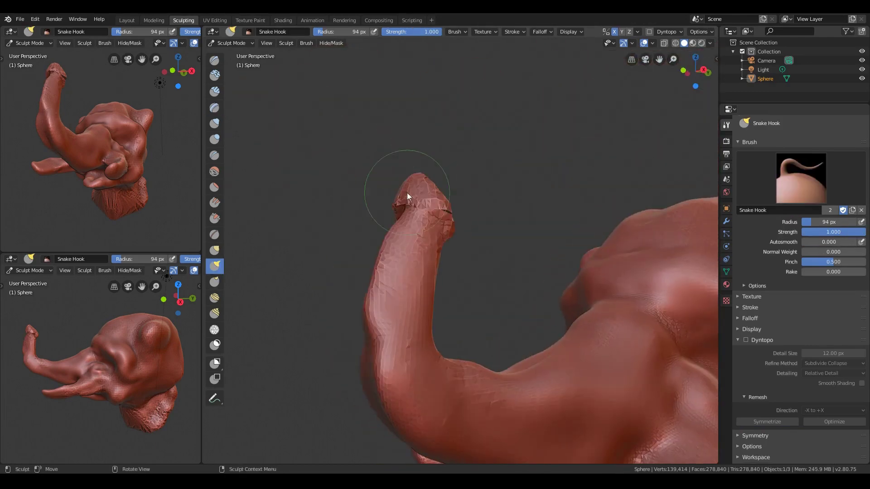
scroll(428, 163, "down", 2)
mouse_move(407, 192)
left_mouse_down()
mouse_move(385, 164)
mouse_move(374, 199)
left_mouse_up()
scroll(427, 163, "up", 3)
middle_click_drag(374, 200, 454, 236)
left_click_drag(453, 236, 478, 198)
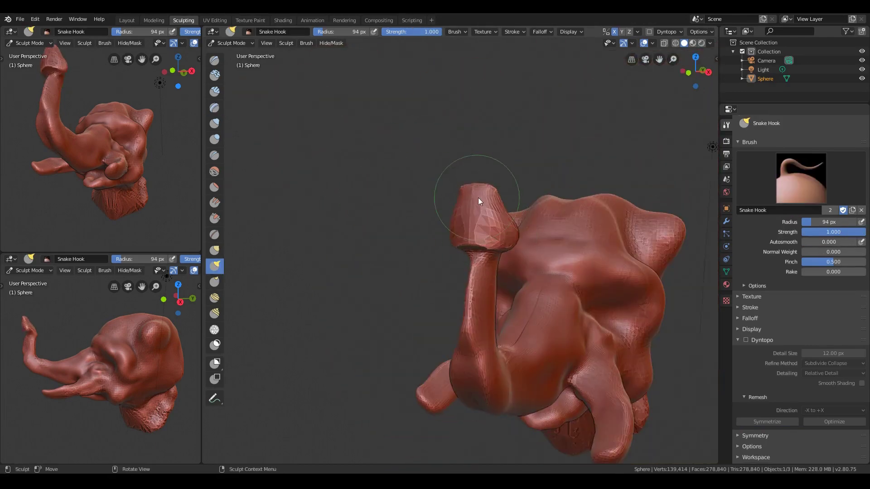
mouse_move(478, 198)
middle_mouse_down()
mouse_move(380, 200)
mouse_move(407, 258)
mouse_move(389, 305)
middle_mouse_up()
Refine the curled trunk tip further and bring up the Save As dialog.
middle_click_drag(480, 322, 501, 194)
left_click_drag(501, 194, 493, 194)
middle_click_drag(493, 194, 543, 226)
left_click_drag(541, 222, 539, 293)
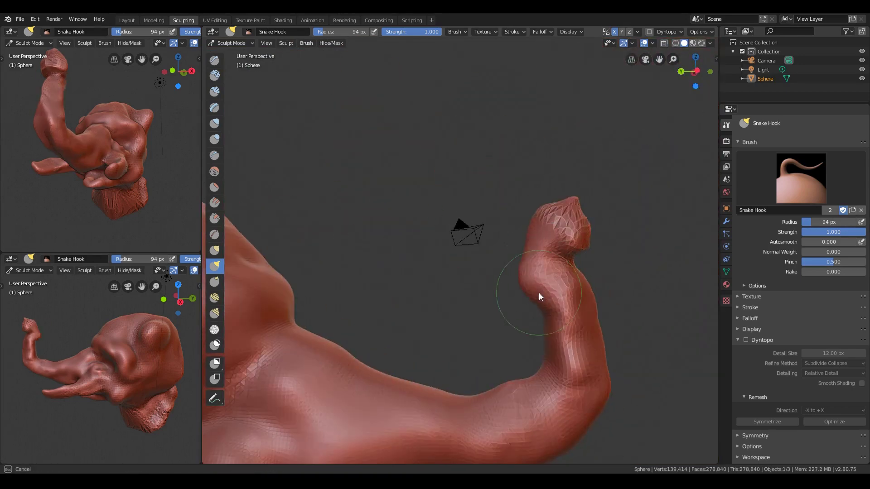
middle_click_drag(545, 330, 460, 258)
key("ctrl+s")
type("elephant")
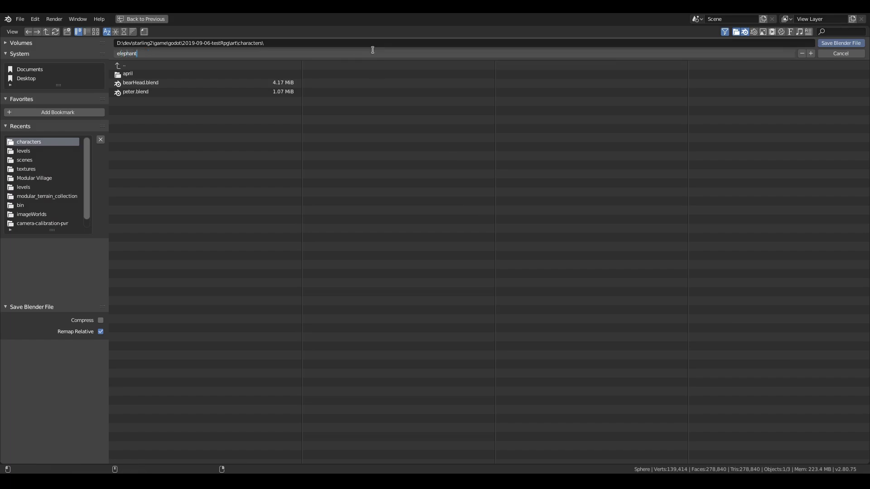
Save the sculpt as 'elephant' in the characters folder and return to the Draw brush.
key("Return")
mouse_move(487, 209)
middle_mouse_down()
mouse_move(384, 227)
mouse_move(422, 253)
mouse_move(483, 249)
mouse_move(468, 295)
mouse_move(491, 317)
mouse_move(482, 284)
mouse_move(564, 279)
mouse_move(556, 319)
mouse_move(455, 224)
mouse_move(465, 276)
mouse_move(441, 313)
mouse_move(484, 309)
mouse_move(527, 277)
mouse_move(419, 308)
mouse_move(485, 277)
mouse_move(421, 279)
mouse_move(397, 298)
mouse_move(442, 280)
mouse_move(476, 330)
mouse_move(634, 323)
mouse_move(448, 253)
mouse_move(551, 267)
mouse_move(495, 305)
mouse_move(496, 223)
mouse_move(491, 284)
mouse_move(544, 250)
middle_mouse_up()
key("x")
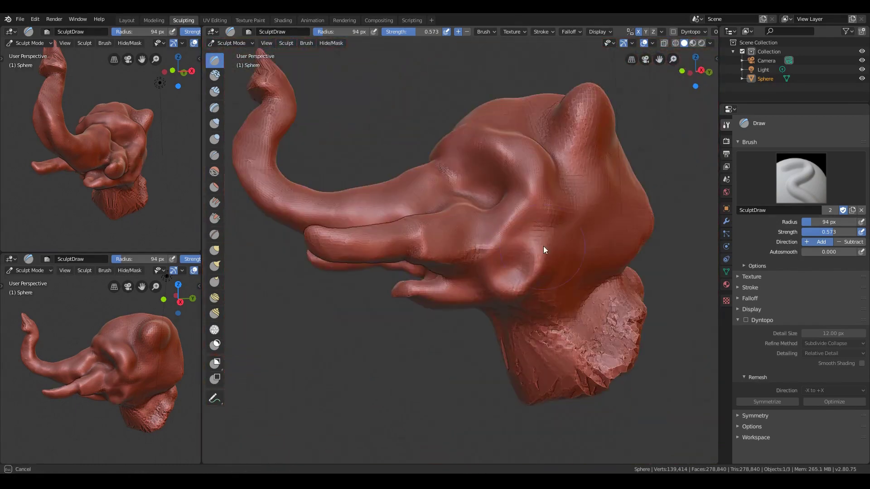
Enlarge the brush radius to 117 px while viewing the trunk and underside.
middle_click_drag(490, 272, 523, 239)
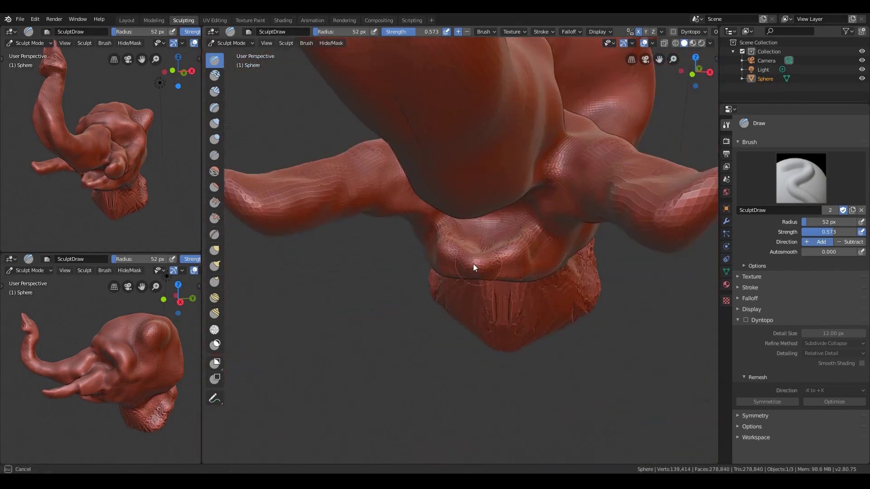
mouse_move(473, 268)
middle_mouse_down()
mouse_move(583, 260)
mouse_move(428, 246)
mouse_move(504, 261)
mouse_move(575, 241)
mouse_move(615, 247)
middle_mouse_up()
key("f")
left_click(548, 226)
mouse_move(548, 226)
middle_mouse_down()
mouse_move(430, 371)
mouse_move(394, 276)
mouse_move(460, 346)
mouse_move(555, 307)
mouse_move(499, 236)
mouse_move(529, 246)
mouse_move(504, 260)
middle_mouse_up()
scroll(503, 260, "up", 3)
Pull the back of the head outward with Snake Hook, then return to Draw.
key("k")
scroll(482, 254, "down", 5)
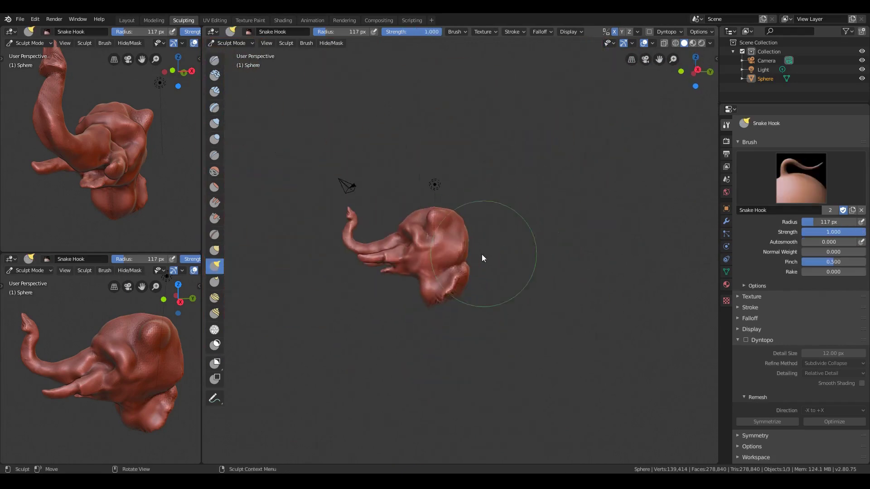
left_click_drag(482, 259, 482, 263)
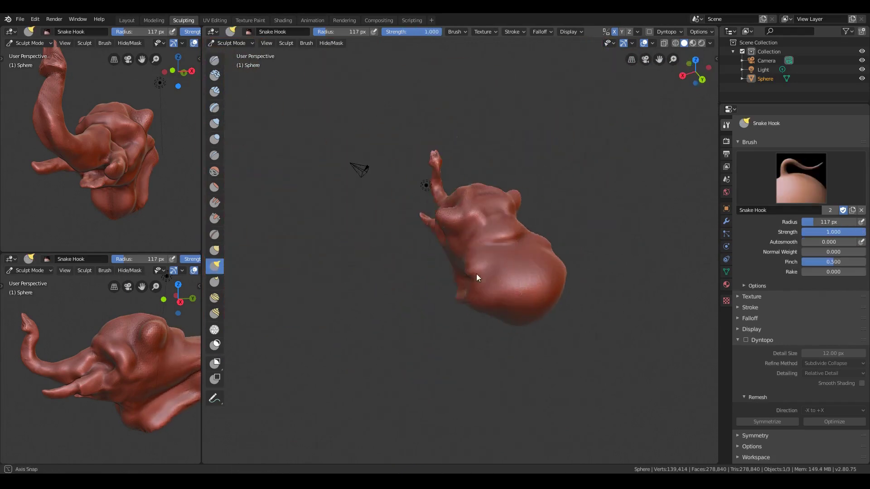
key("x")
scroll(479, 272, "up", 3)
mouse_move(478, 280)
middle_mouse_down()
mouse_move(524, 220)
mouse_move(553, 274)
mouse_move(515, 296)
middle_mouse_up()
mouse_move(480, 322)
middle_mouse_down()
mouse_move(517, 287)
mouse_move(635, 215)
mouse_move(417, 241)
mouse_move(546, 280)
mouse_move(522, 206)
mouse_move(544, 254)
mouse_move(491, 294)
mouse_move(589, 254)
middle_mouse_up()
Set the Remesh octree depth to 8, save, and apply the modifier.
left_click(727, 222)
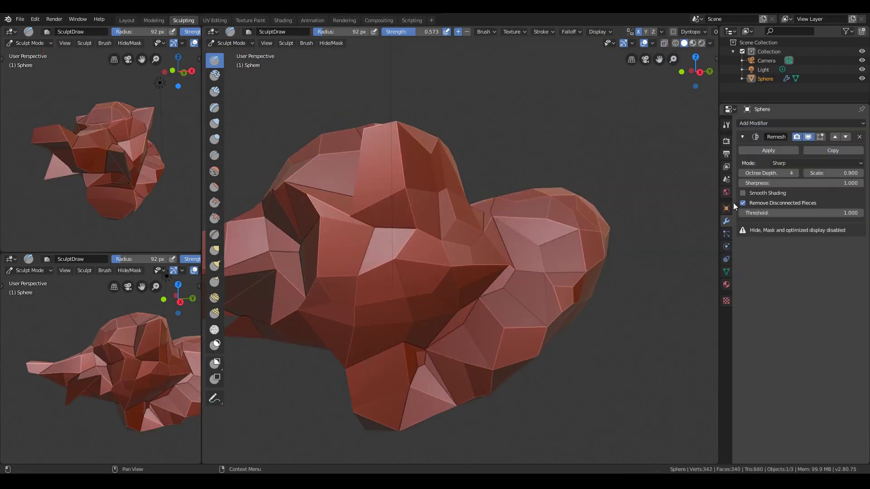
key("Return")
key("ctrl+s")
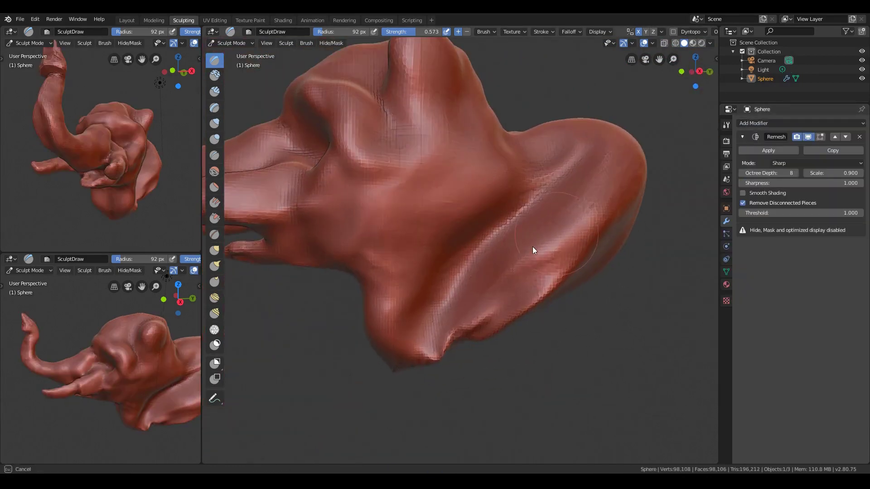
mouse_move(533, 250)
middle_mouse_down()
mouse_move(534, 320)
mouse_move(535, 270)
middle_mouse_up()
left_click(774, 151)
mouse_move(589, 254)
middle_mouse_down()
mouse_move(496, 316)
mouse_move(517, 232)
mouse_move(413, 241)
middle_mouse_up()
Reshape the back of the head with Snake Hook, then switch to Draw.
key("k")
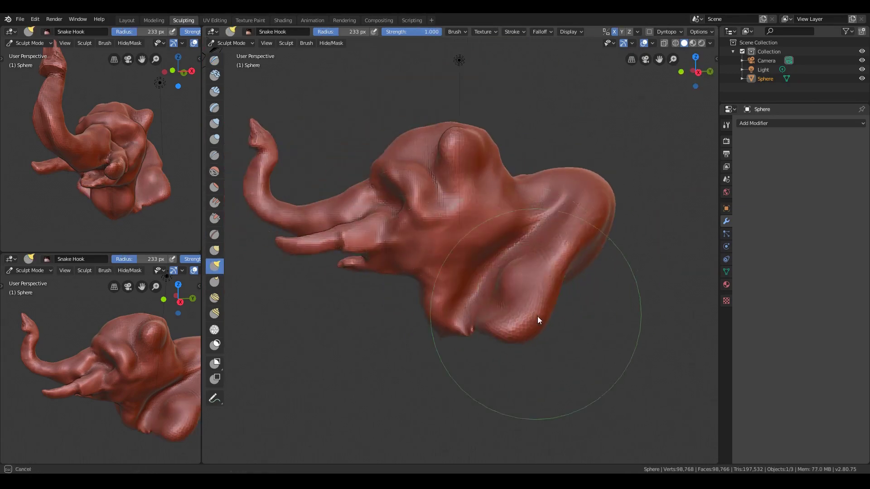
mouse_move(514, 234)
middle_mouse_down()
mouse_move(578, 223)
mouse_move(500, 300)
mouse_move(504, 325)
mouse_move(545, 308)
mouse_move(579, 260)
mouse_move(558, 294)
middle_mouse_up()
key("x")
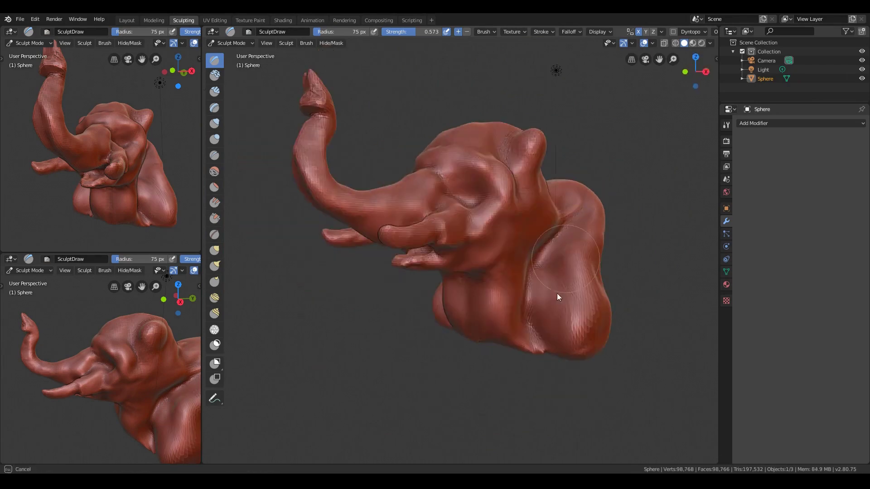
mouse_move(591, 322)
middle_mouse_down()
mouse_move(482, 292)
mouse_move(556, 275)
mouse_move(517, 360)
mouse_move(550, 265)
mouse_move(543, 344)
middle_mouse_up()
scroll(482, 292, "up", 2)
scroll(517, 361, "down", 2)
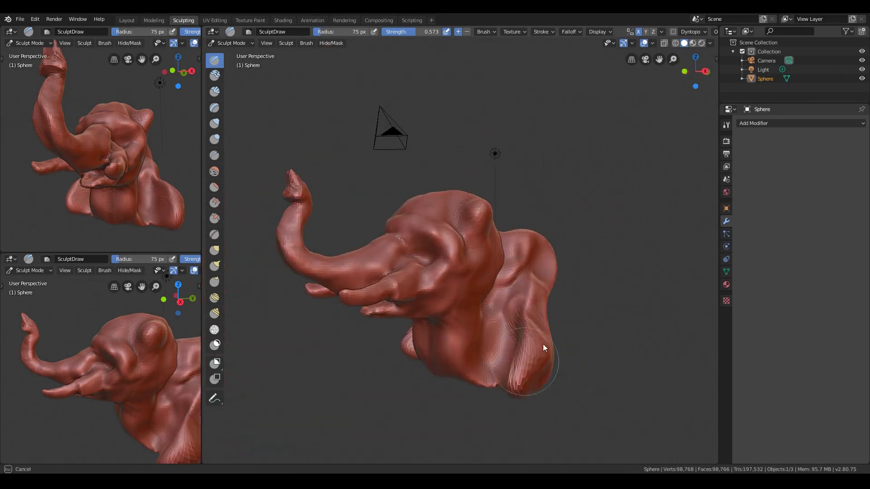
mouse_move(528, 383)
middle_mouse_down()
mouse_move(492, 304)
mouse_move(531, 251)
middle_mouse_up()
Inspect the remeshed head from the side and underside, and save the file.
scroll(531, 251, "up", 2)
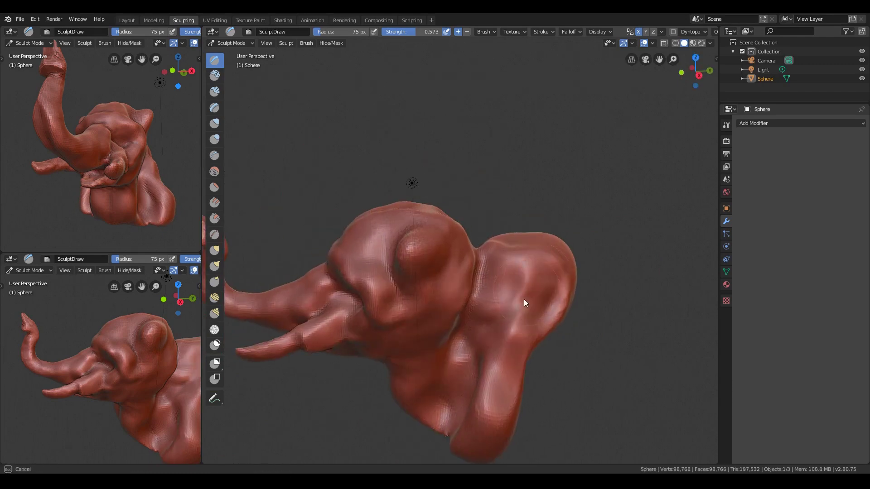
mouse_move(523, 299)
middle_mouse_down()
mouse_move(512, 376)
mouse_move(433, 292)
mouse_move(465, 281)
mouse_move(402, 285)
mouse_move(418, 300)
middle_mouse_up()
mouse_move(435, 406)
middle_mouse_down()
mouse_move(461, 305)
mouse_move(540, 321)
mouse_move(528, 267)
mouse_move(458, 271)
mouse_move(511, 258)
mouse_move(536, 237)
mouse_move(461, 199)
mouse_move(431, 204)
mouse_move(466, 210)
mouse_move(413, 223)
mouse_move(446, 229)
middle_mouse_up()
scroll(536, 237, "down", 2)
scroll(461, 200, "up", 3)
scroll(414, 224, "up", 3)
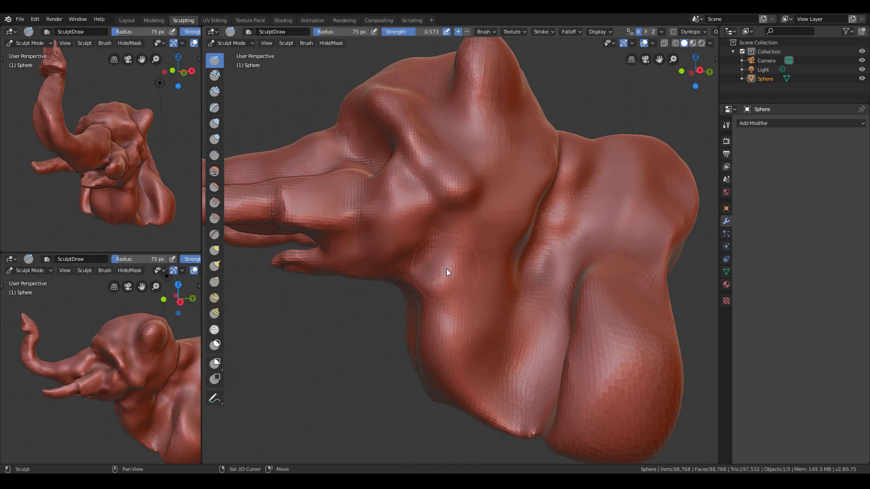
mouse_move(447, 268)
middle_mouse_down()
mouse_move(470, 232)
mouse_move(487, 279)
mouse_move(474, 241)
mouse_move(504, 202)
mouse_move(522, 267)
mouse_move(565, 217)
mouse_move(467, 246)
middle_mouse_up()
key("ctrl+s")
scroll(565, 216, "down", 4)
In Object Mode, add a sphere for the eye, rotate it and place it on the head.
key("ctrl+Tab")
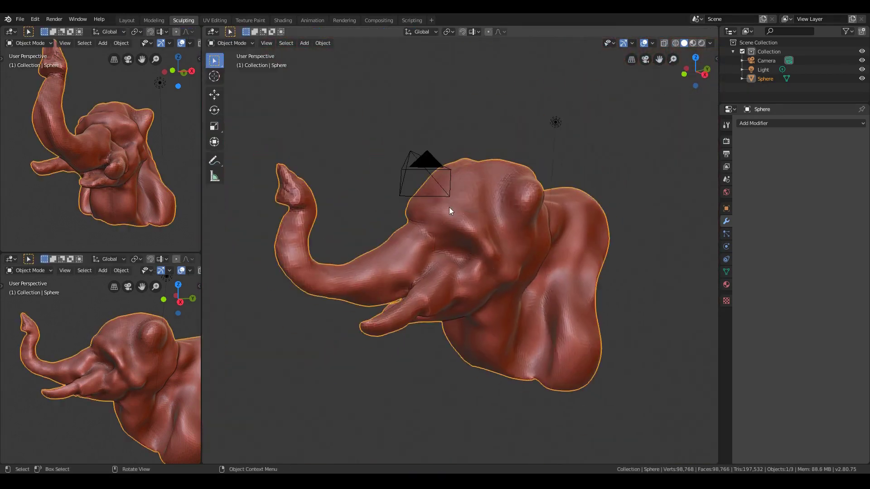
key("shift+a")
left_click(761, 124)
left_click(679, 201)
key("Tab")
mouse_move(524, 205)
middle_mouse_down()
mouse_move(515, 275)
mouse_move(499, 227)
mouse_move(585, 203)
middle_mouse_up()
key("r")
left_click(537, 292)
scroll(499, 227, "up", 5)
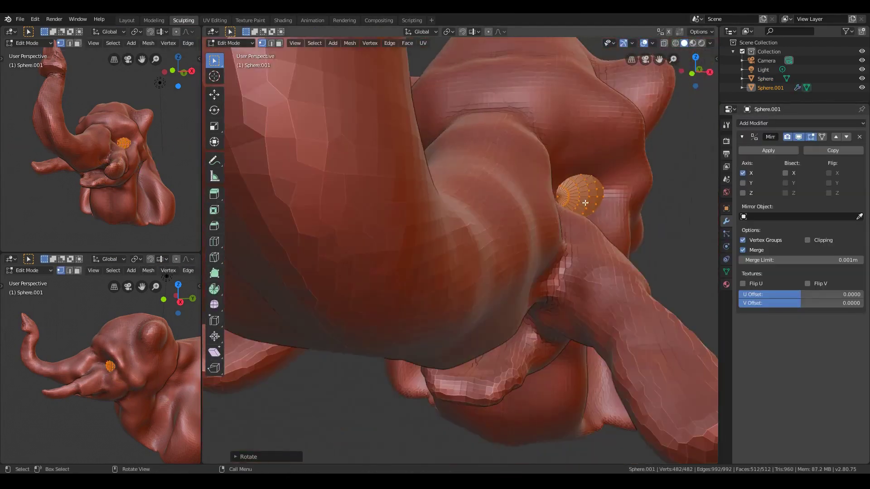
key("Tab")
Put the head back into Sculpt Mode with Clay Strips and save the file.
middle_click_drag(630, 168, 553, 198)
left_click(552, 197)
left_click(231, 42)
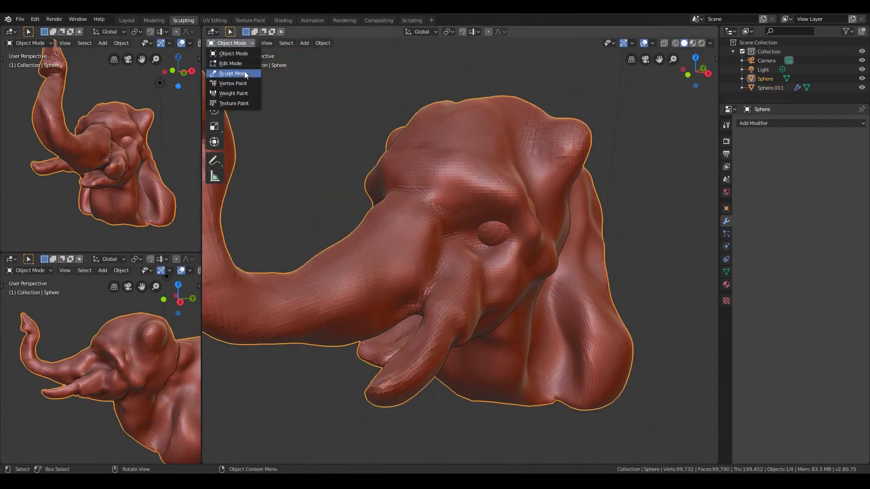
left_click(245, 93)
key("ctrl+s")
left_click(214, 91)
scroll(383, 234, "down", 5)
mouse_move(491, 281)
middle_mouse_down()
mouse_move(445, 273)
mouse_move(468, 243)
mouse_move(491, 241)
middle_mouse_up()
Select the eye sphere for editing, then return to sculpting the head.
key("Tab")
key("Tab")
left_click(535, 270)
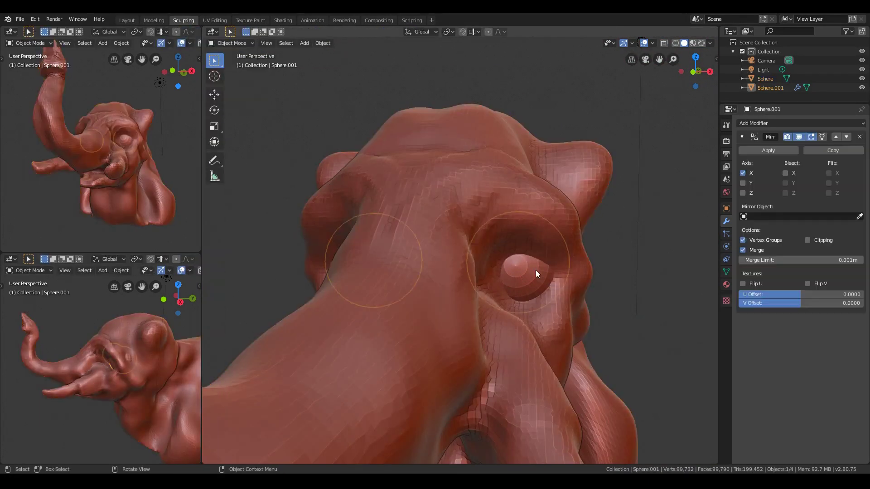
key("Tab")
mouse_move(536, 270)
middle_mouse_down()
mouse_move(501, 208)
mouse_move(510, 227)
middle_mouse_up()
scroll(544, 273, "up", 2)
key("f")
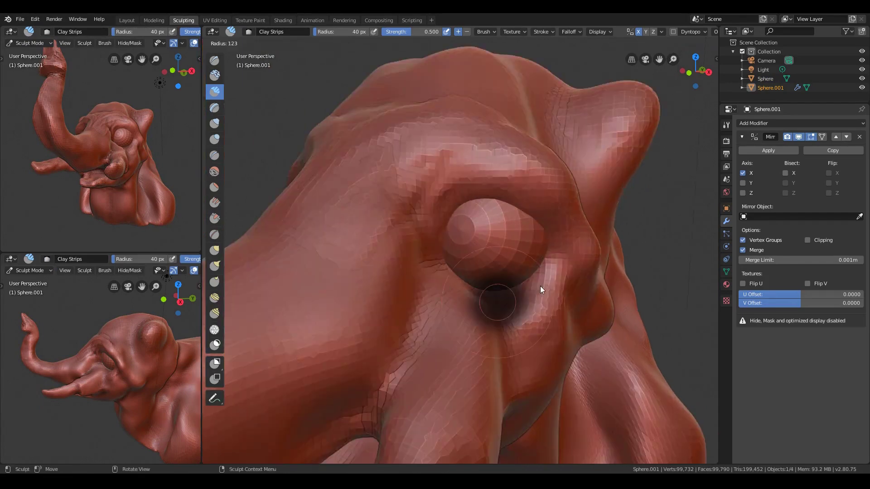
key("Escape")
scroll(428, 205, "down", 5)
left_click(233, 73)
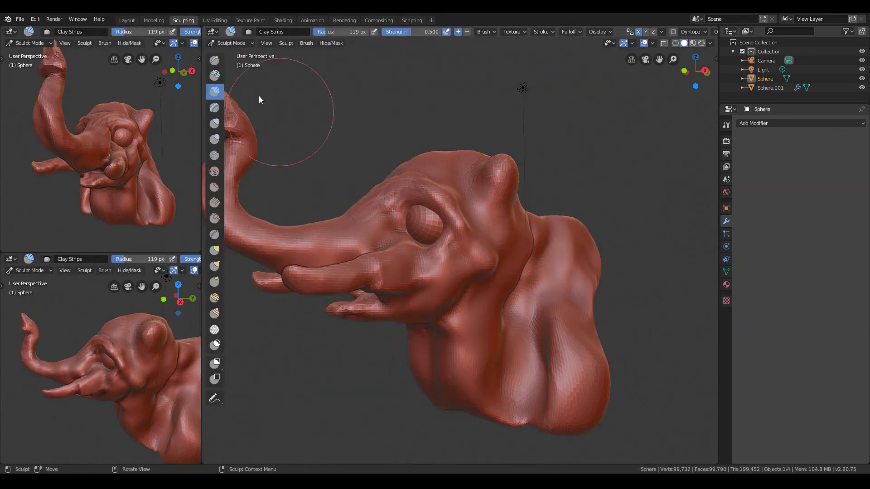
scroll(501, 298, "up", 5)
Orbit close around the elephant's eye and save the file.
middle_click_drag(535, 274, 420, 294)
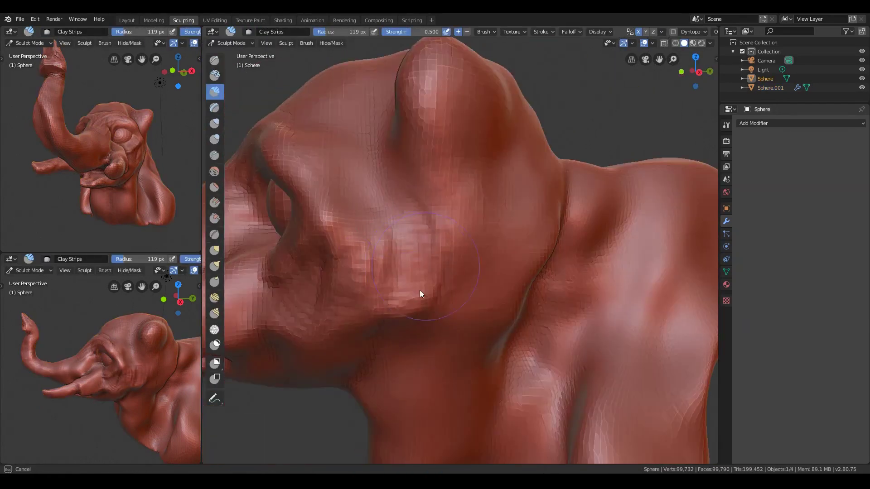
mouse_move(362, 280)
middle_mouse_down()
mouse_move(466, 254)
mouse_move(540, 188)
mouse_move(510, 188)
mouse_move(482, 212)
mouse_move(469, 158)
mouse_move(425, 212)
middle_mouse_up()
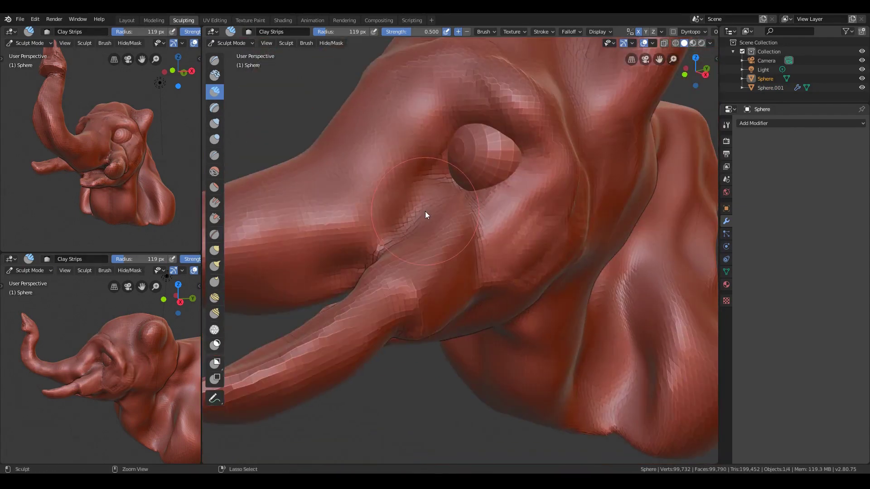
key("ctrl+s")
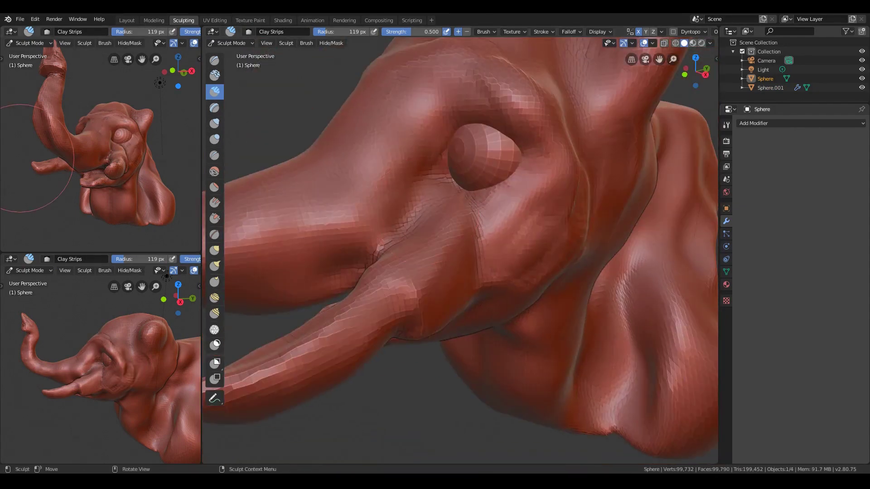
mouse_move(453, 236)
middle_mouse_down()
mouse_move(482, 227)
mouse_move(460, 281)
middle_mouse_up()
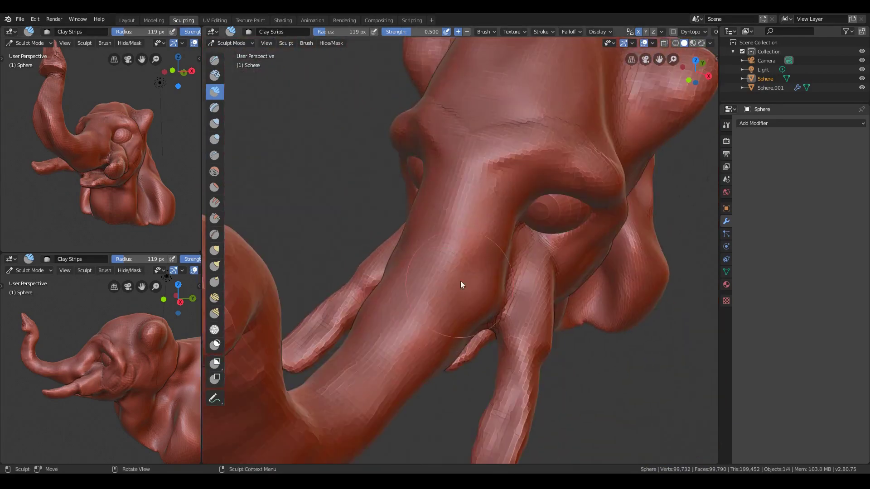
scroll(466, 268, "down", 5)
scroll(562, 257, "up", 5)
scroll(562, 257, "down", 5)
Review the face and trunk from front and side views, then save.
mouse_move(377, 263)
middle_mouse_down()
mouse_move(367, 195)
mouse_move(399, 422)
mouse_move(434, 317)
mouse_move(518, 230)
middle_mouse_up()
scroll(398, 422, "up", 5)
scroll(515, 262, "down", 5)
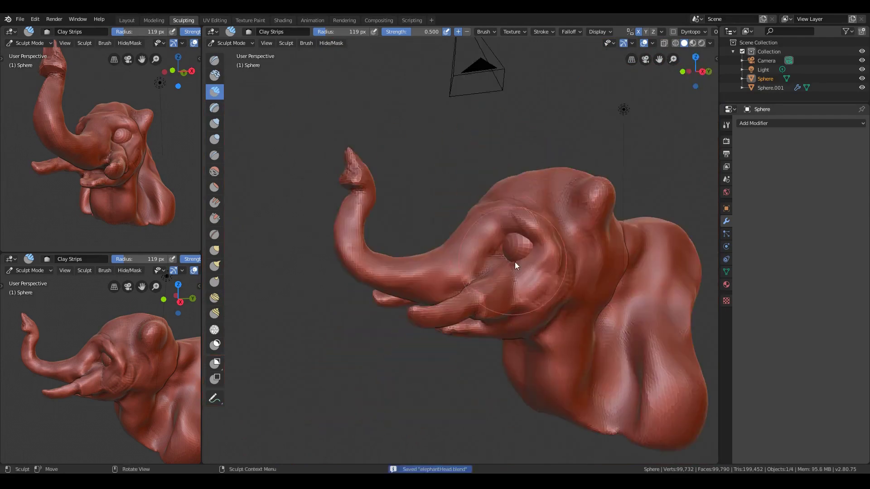
scroll(447, 245, "up", 5)
middle_click_drag(447, 246, 475, 235)
mouse_move(465, 194)
middle_mouse_down()
mouse_move(491, 325)
mouse_move(430, 330)
mouse_move(331, 301)
mouse_move(458, 233)
mouse_move(444, 230)
mouse_move(401, 359)
mouse_move(466, 273)
mouse_move(486, 188)
mouse_move(495, 441)
mouse_move(538, 248)
middle_mouse_up()
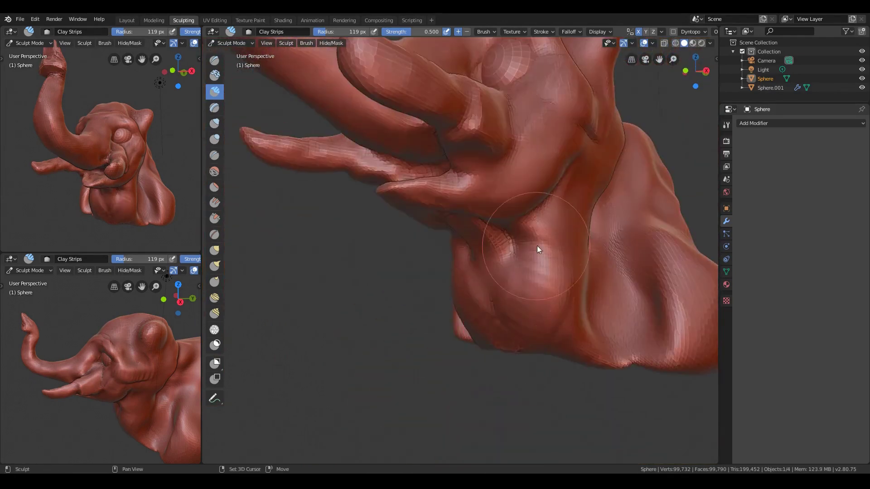
scroll(544, 233, "down", 5)
scroll(496, 298, "up", 5)
key("ctrl+s")
Inspect the jaw and neck from below at several angles.
middle_click_drag(478, 332, 466, 264)
scroll(500, 222, "down", 5)
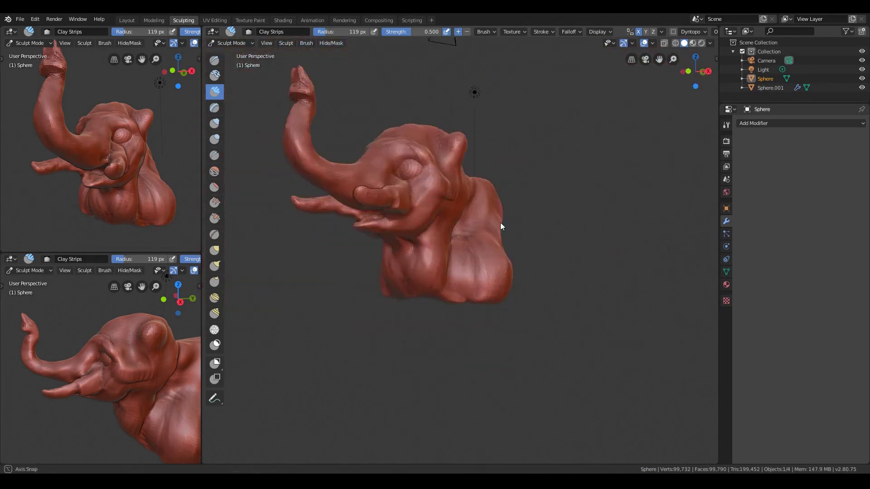
scroll(440, 235, "up", 5)
mouse_move(500, 222)
middle_mouse_down()
mouse_move(440, 235)
mouse_move(455, 241)
middle_mouse_up()
scroll(462, 231, "down", 4)
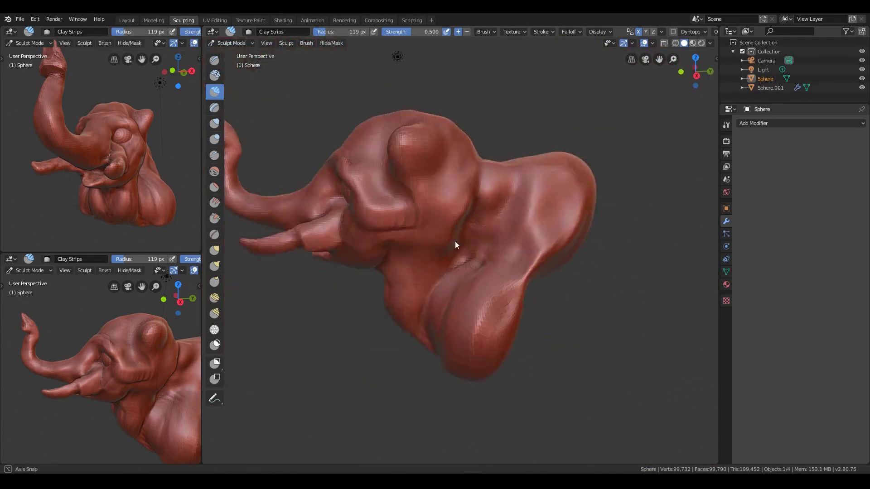
scroll(516, 227, "up", 4)
mouse_move(520, 218)
middle_mouse_down()
mouse_move(520, 210)
mouse_move(537, 317)
mouse_move(495, 279)
middle_mouse_up()
Orbit around the trunk and zoom out to see the whole head.
middle_click_drag(539, 256, 546, 222)
scroll(546, 222, "down", 4)
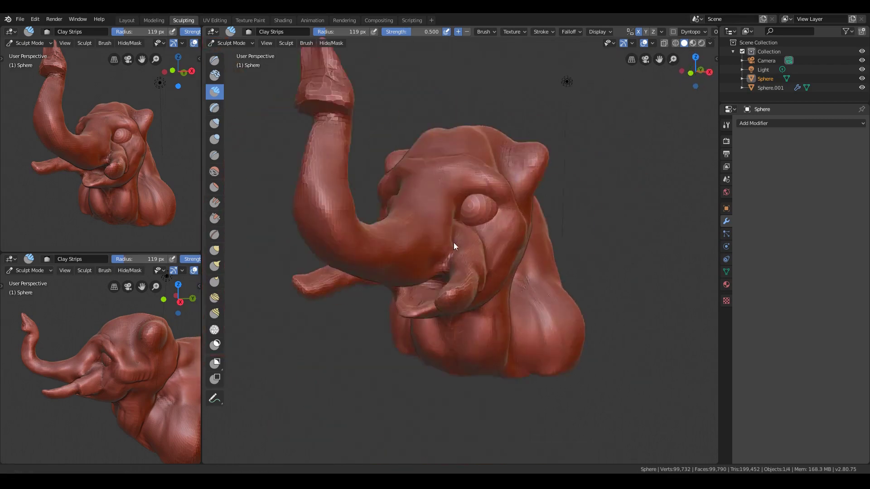
scroll(453, 242, "up", 5)
middle_click_drag(540, 300, 488, 256)
scroll(488, 251, "down", 3)
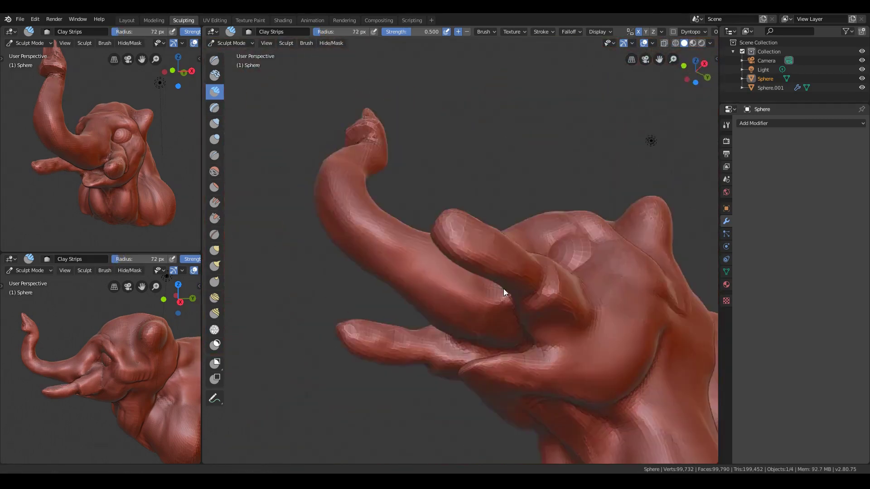
mouse_move(503, 289)
middle_mouse_down()
mouse_move(512, 401)
mouse_move(440, 279)
mouse_move(447, 374)
mouse_move(458, 322)
mouse_move(447, 305)
mouse_move(502, 372)
mouse_move(257, 151)
middle_mouse_up()
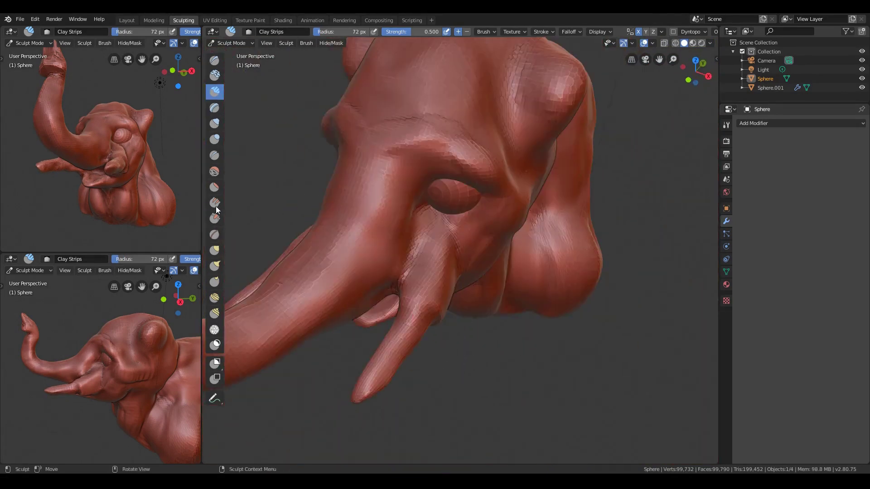
Work the trunk with the Crease brush, then Clay Strips toward the trunk base and cheek.
left_click(214, 155)
mouse_move(419, 250)
middle_mouse_down()
mouse_move(493, 268)
mouse_move(406, 261)
mouse_move(350, 297)
middle_mouse_up()
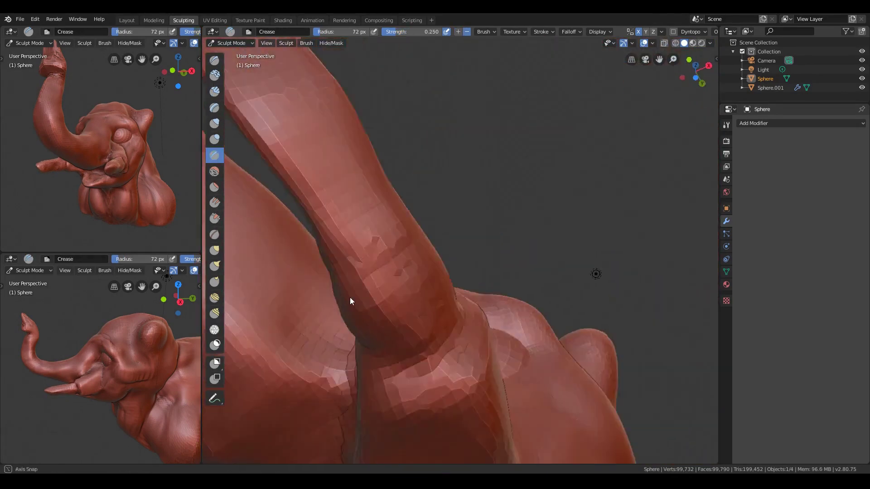
left_click(215, 92)
mouse_move(215, 91)
middle_mouse_down()
mouse_move(426, 289)
mouse_move(399, 279)
mouse_move(485, 202)
mouse_move(404, 241)
mouse_move(384, 274)
mouse_move(493, 298)
middle_mouse_up()
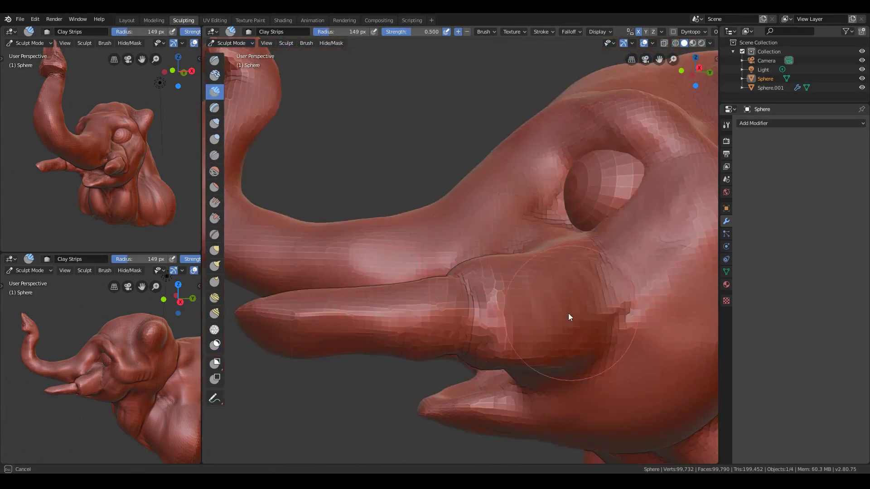
mouse_move(568, 314)
middle_mouse_down()
mouse_move(404, 218)
mouse_move(446, 193)
mouse_move(399, 238)
mouse_move(475, 290)
mouse_move(592, 239)
mouse_move(453, 191)
mouse_move(431, 336)
mouse_move(467, 213)
mouse_move(544, 171)
mouse_move(437, 258)
mouse_move(538, 149)
mouse_move(550, 185)
mouse_move(300, 148)
middle_mouse_up()
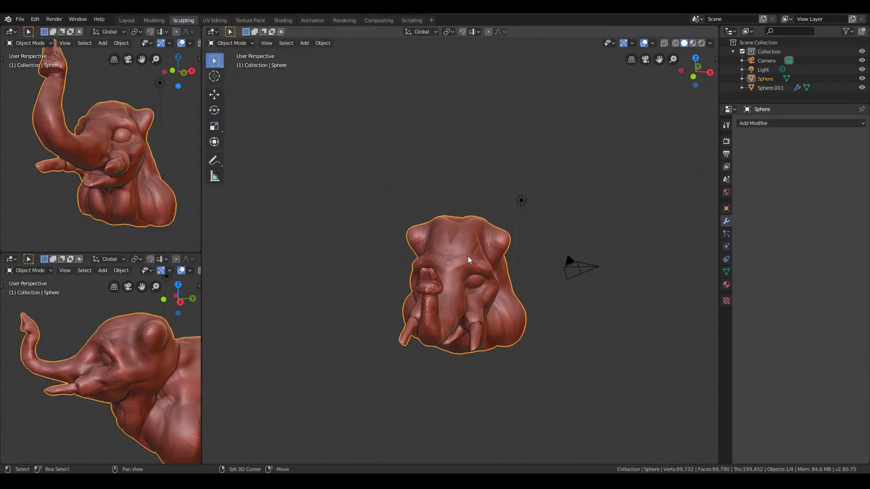
Place the new plane beside the head and give it a Mirror modifier.
left_click(522, 328)
left_click(799, 123)
left_click(705, 211)
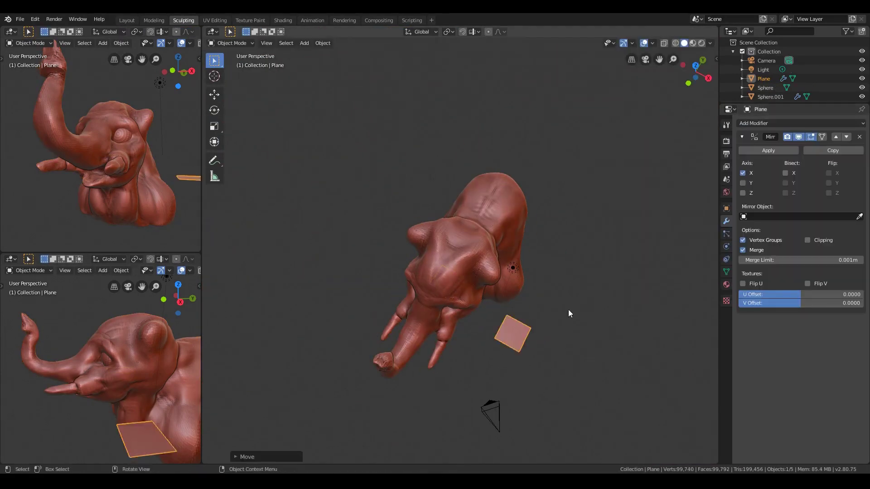
scroll(562, 307, "up", 5)
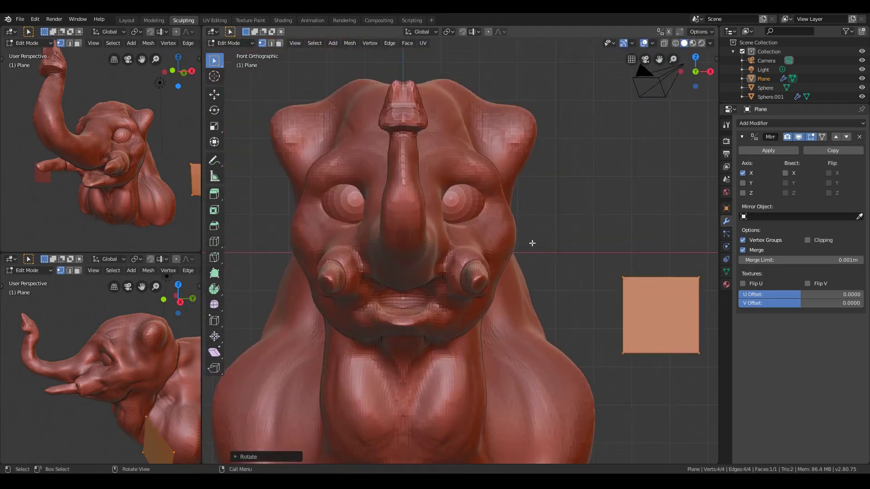
scroll(530, 245, "down", 2)
Move the plane's edge along Z and extrude it downward into an ear shape.
key("g")
key("z")
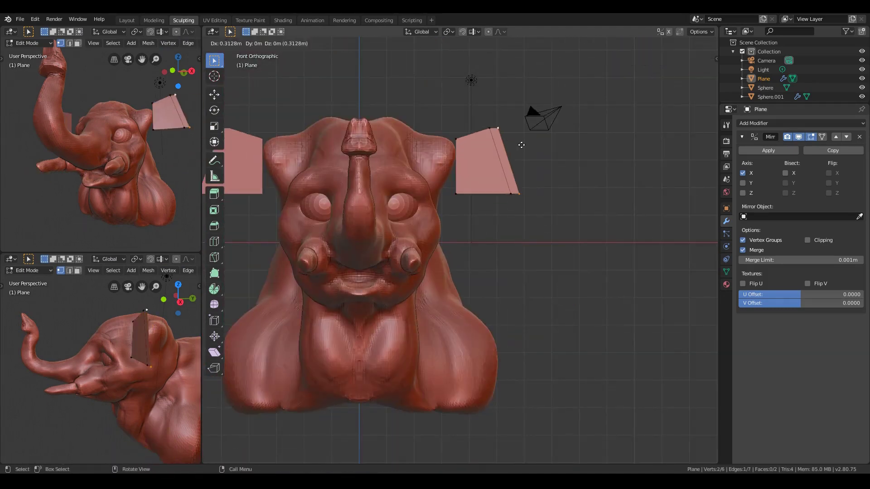
left_click(521, 145)
key("e")
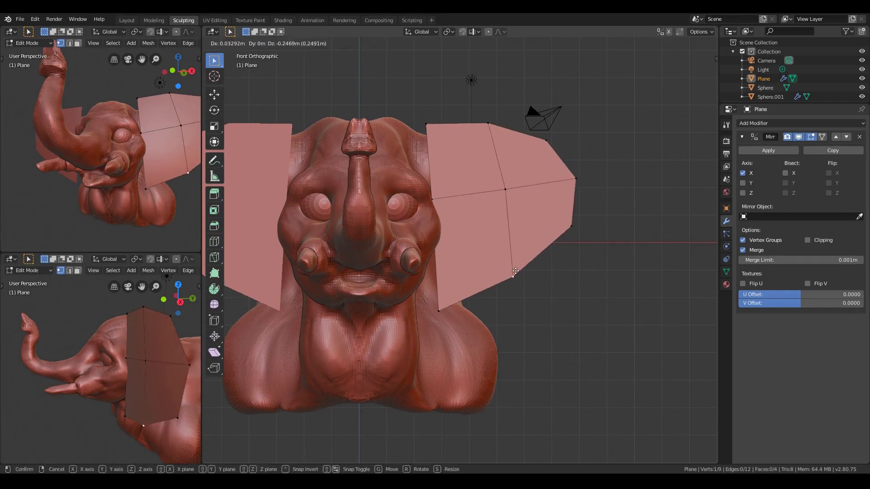
left_click(515, 271)
mouse_move(515, 271)
middle_mouse_down()
mouse_move(500, 261)
mouse_move(517, 252)
middle_mouse_up()
Set the ear thickness to 0.27 m, adjust the ear vertices, and return to Object Mode.
left_click_drag(792, 349, 770, 349)
middle_click_drag(498, 218, 445, 202)
left_click(473, 142, "shift")
mouse_move(472, 142)
middle_mouse_down()
mouse_move(471, 226)
mouse_move(625, 140)
mouse_move(493, 209)
middle_mouse_up()
left_click(485, 209)
left_click_drag(773, 349, 766, 349)
key("Tab")
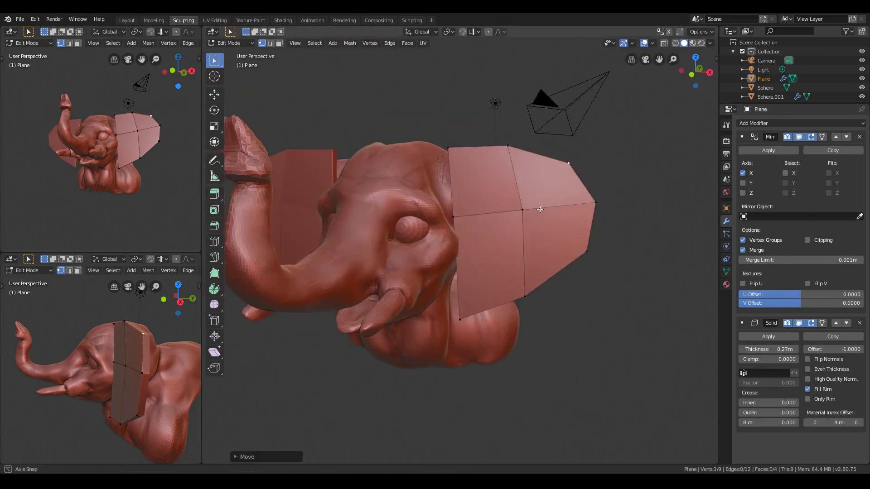
Move the mirrored ears into position against the head and add a Remesh modifier.
middle_click_drag(454, 227, 363, 272)
middle_click_drag(113, 362, 126, 355)
key("g")
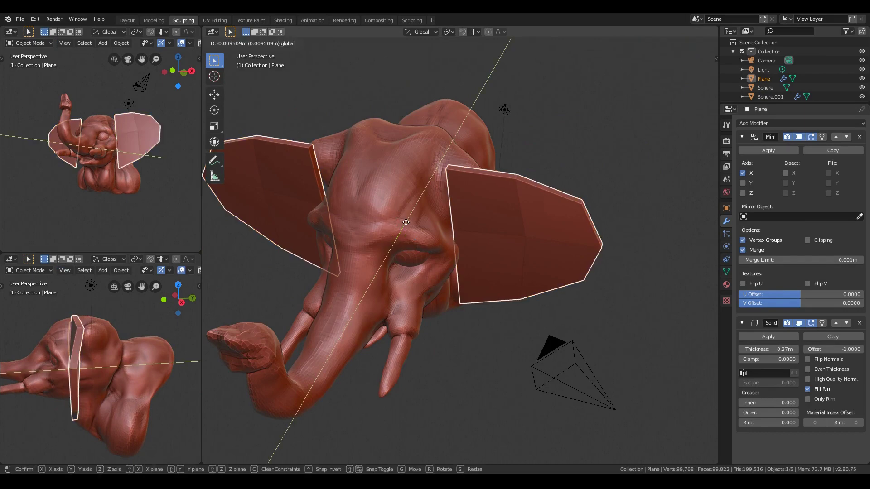
left_click(500, 280)
scroll(500, 279, "up", 3)
scroll(499, 276, "down", 5)
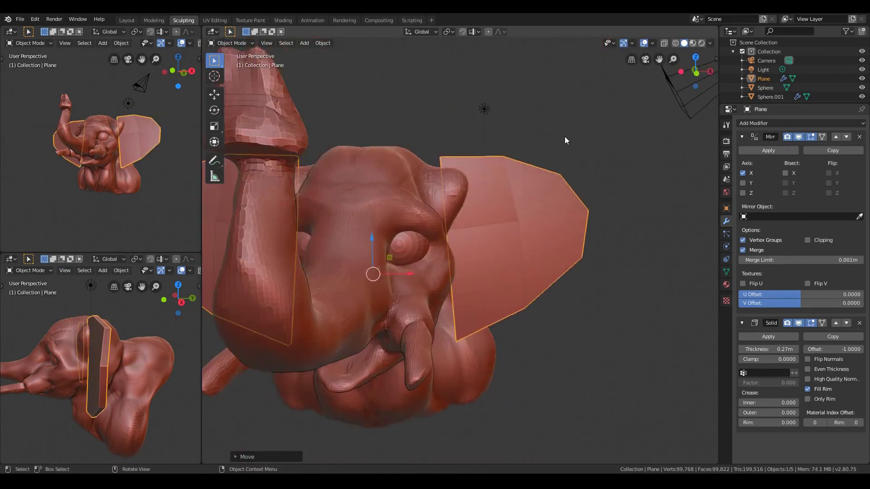
middle_click_drag(564, 137, 612, 150)
left_click(801, 122)
left_click(675, 271)
Undo the last change, save, and build up Clay on the head where the ear joins it.
key("ctrl+z")
scroll(520, 186, "up", 3)
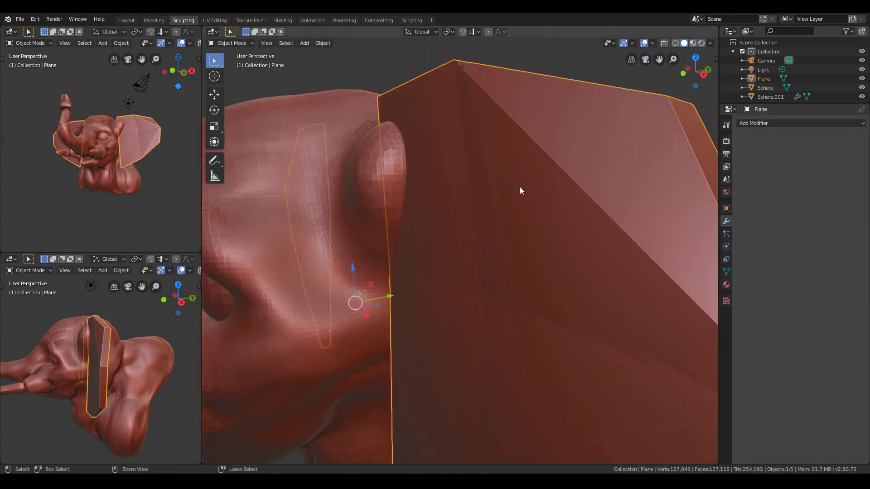
mouse_move(521, 186)
middle_mouse_down()
mouse_move(485, 255)
mouse_move(453, 229)
middle_mouse_up()
left_click(421, 144)
key("ctrl+Tab")
key("ctrl+s")
key("c")
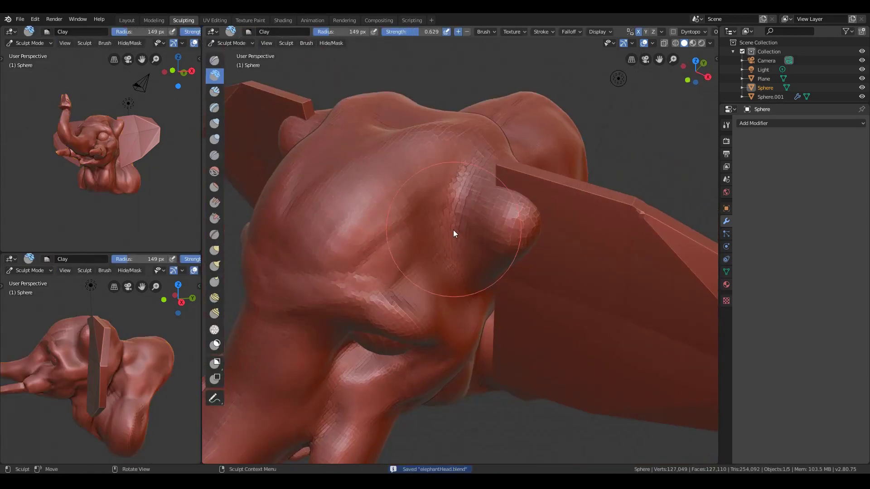
mouse_move(453, 230)
left_mouse_down()
mouse_move(535, 222)
mouse_move(467, 215)
mouse_move(534, 244)
left_mouse_up()
mouse_move(534, 244)
middle_mouse_down()
mouse_move(443, 192)
mouse_move(498, 259)
mouse_move(478, 247)
mouse_move(444, 179)
mouse_move(479, 249)
mouse_move(408, 233)
mouse_move(369, 286)
mouse_move(482, 217)
mouse_move(344, 172)
middle_mouse_up()
Select the ear object and switch it into Sculpt Mode.
key("k")
scroll(482, 216, "up", 5)
left_click(215, 92)
left_click(254, 43)
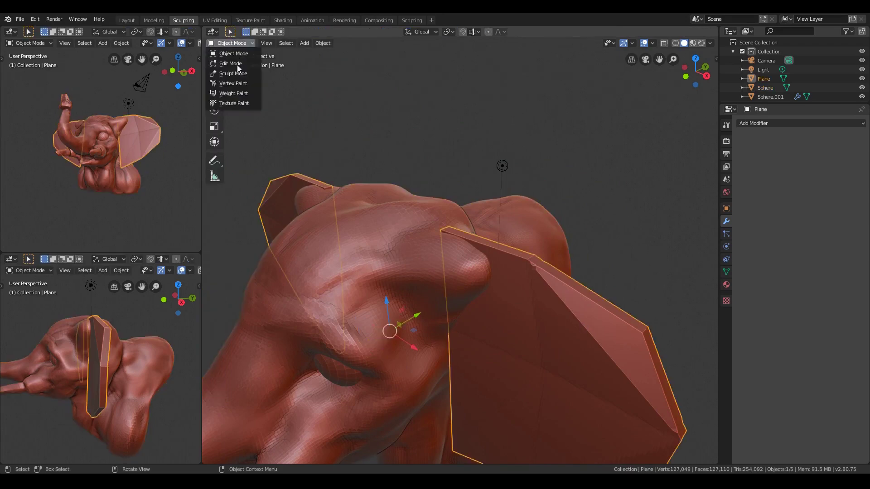
left_click(238, 65)
scroll(494, 233, "up", 4)
middle_click_drag(480, 281, 367, 281)
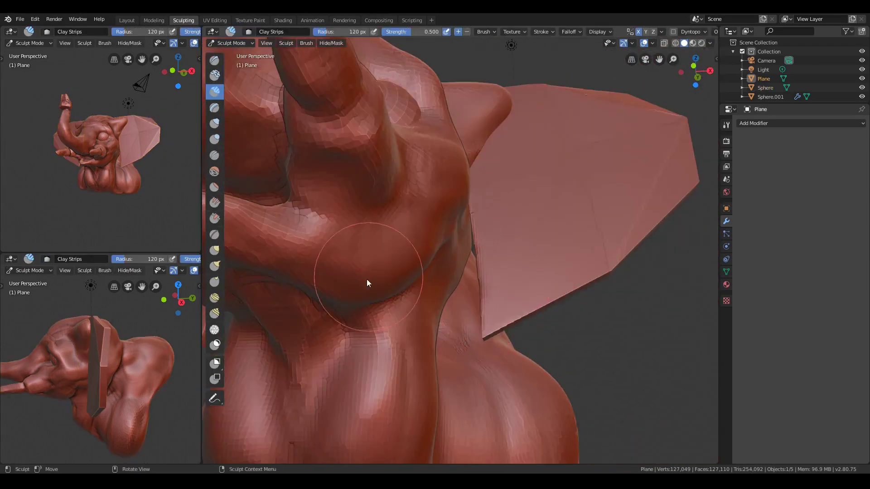
Curve the ears with the Grab brush, pulling their lower and upper edges into shape.
key("g")
middle_click_drag(547, 199, 480, 354)
left_click_drag(480, 353, 531, 353)
middle_click_drag(531, 349, 610, 278)
left_click_drag(611, 279, 580, 188)
mouse_move(580, 188)
middle_mouse_down()
mouse_move(563, 306)
mouse_move(412, 191)
middle_mouse_up()
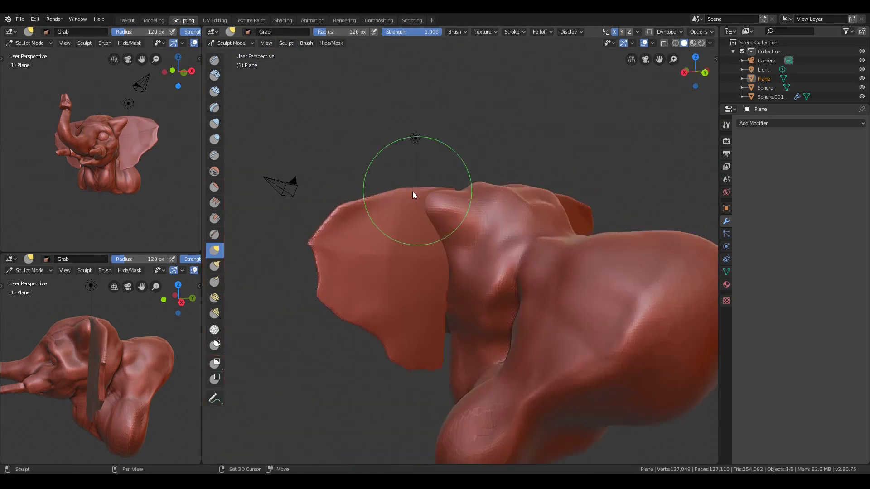
mouse_move(394, 234)
middle_mouse_down()
mouse_move(480, 205)
mouse_move(466, 265)
middle_mouse_up()
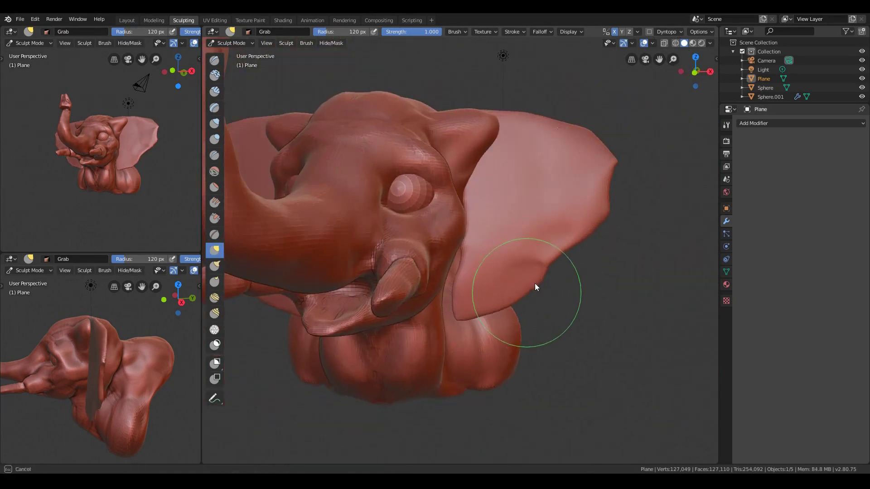
mouse_move(567, 235)
middle_mouse_down()
mouse_move(566, 219)
mouse_move(512, 170)
mouse_move(424, 183)
middle_mouse_up()
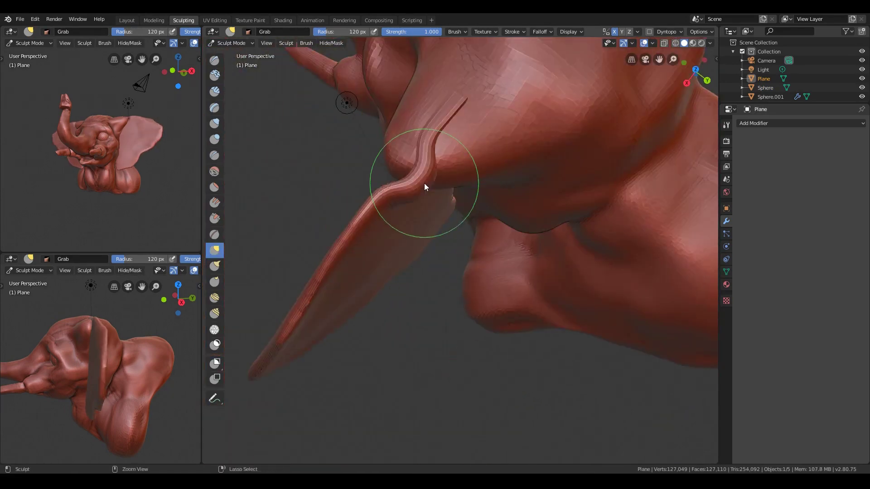
Add Clay Strips strokes along the ear rim, then view the whole head from the front.
key("k")
mouse_move(441, 149)
middle_mouse_down()
mouse_move(370, 187)
mouse_move(411, 166)
mouse_move(361, 207)
middle_mouse_up()
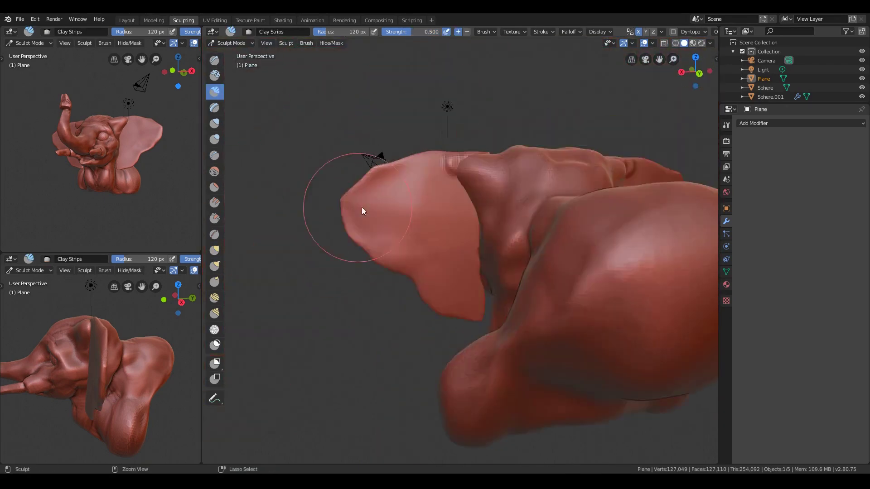
scroll(362, 199, "up", 3)
key("shift+c")
left_click_drag(424, 183, 358, 203)
mouse_move(358, 203)
middle_mouse_down()
mouse_move(354, 224)
mouse_move(463, 219)
middle_mouse_up()
scroll(467, 229, "up", 3)
scroll(435, 239, "down", 4)
Join the ear object into the head mesh.
key("ctrl+Tab")
key("a")
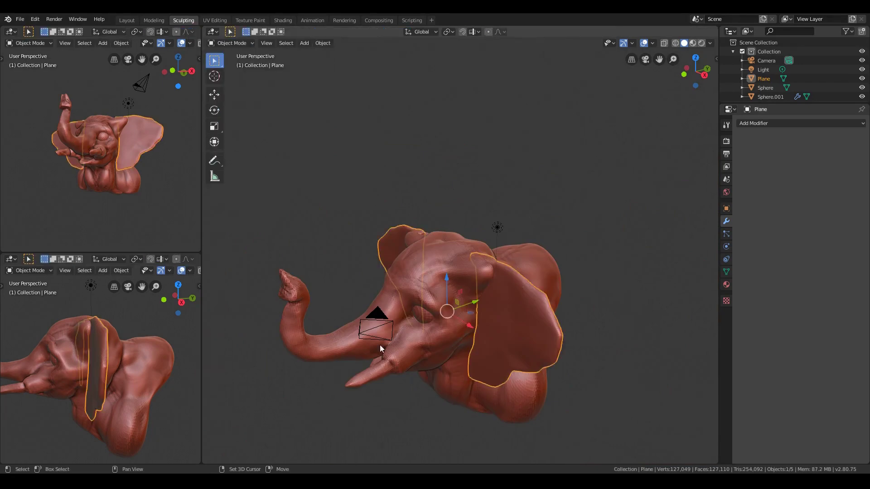
left_click(323, 43)
left_click(393, 306)
key("ctrl+s")
mouse_move(409, 324)
middle_mouse_down()
mouse_move(476, 254)
mouse_move(363, 200)
middle_mouse_up()
key("ctrl+Tab")
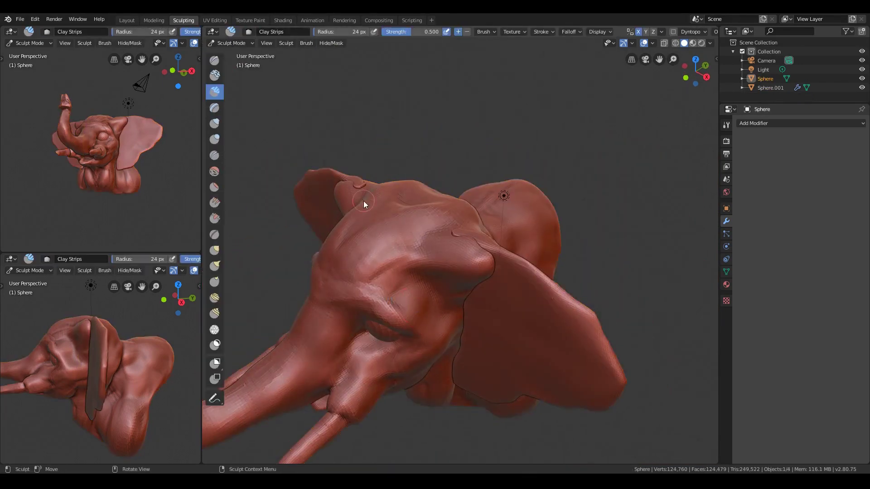
Apply a Remesh modifier at Octree Depth 8 to the head and set the brush radius to 69 px.
left_click(770, 123)
left_click(680, 229)
left_click_drag(768, 172, 789, 173)
left_click(755, 152)
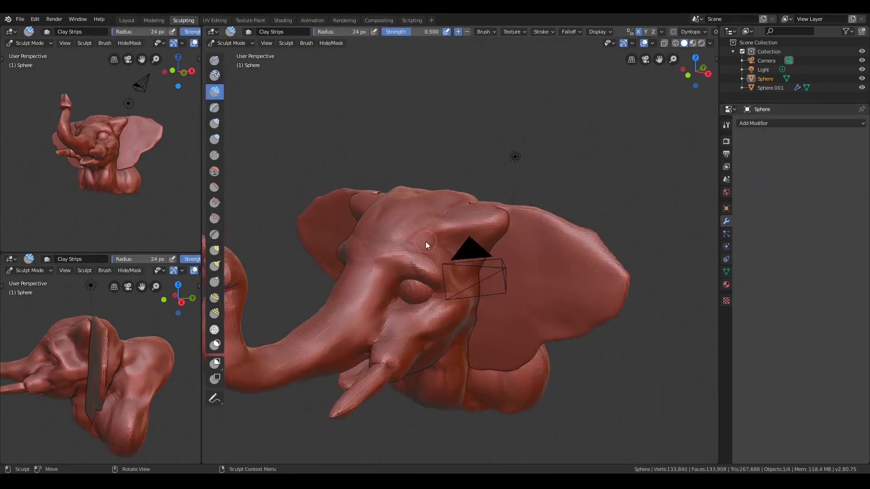
mouse_move(426, 241)
middle_mouse_down()
mouse_move(372, 169)
mouse_move(398, 269)
mouse_move(534, 262)
mouse_move(526, 208)
mouse_move(485, 186)
mouse_move(472, 205)
mouse_move(348, 216)
mouse_move(414, 229)
mouse_move(539, 208)
mouse_move(485, 262)
mouse_move(390, 232)
mouse_move(573, 184)
mouse_move(460, 186)
middle_mouse_up()
key("f")
left_click(534, 262)
Pull the ear crevice with the Grab brush and save elephantHead.blend.
key("g")
left_click_drag(460, 186, 477, 207)
mouse_move(476, 211)
middle_mouse_down()
mouse_move(420, 180)
mouse_move(415, 248)
mouse_move(520, 215)
middle_mouse_up()
left_click(215, 92)
mouse_move(214, 91)
middle_mouse_down()
mouse_move(376, 214)
mouse_move(555, 260)
mouse_move(443, 251)
mouse_move(521, 222)
mouse_move(502, 301)
mouse_move(364, 197)
mouse_move(443, 170)
mouse_move(432, 226)
mouse_move(478, 204)
mouse_move(389, 233)
mouse_move(447, 237)
middle_mouse_up()
key("ctrl+s")
Inspect the trunk and tusk from several angles and save the file.
key("Tab")
key("Tab")
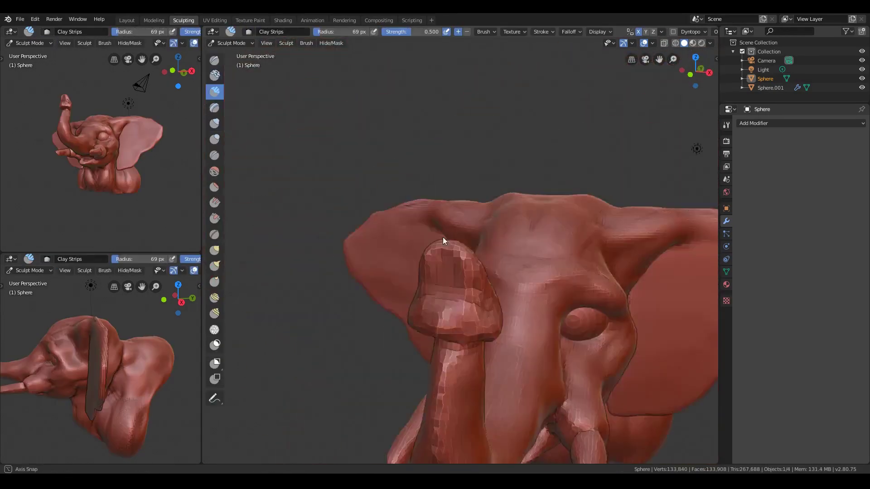
scroll(454, 230, "up", 3)
scroll(479, 184, "up", 1)
mouse_move(480, 184)
middle_mouse_down()
mouse_move(581, 172)
mouse_move(501, 304)
mouse_move(431, 278)
middle_mouse_up()
mouse_move(475, 325)
middle_mouse_down()
mouse_move(431, 274)
mouse_move(507, 244)
mouse_move(528, 268)
mouse_move(422, 322)
mouse_move(471, 241)
mouse_move(412, 322)
mouse_move(450, 278)
mouse_move(463, 195)
mouse_move(423, 298)
mouse_move(317, 277)
mouse_move(447, 222)
mouse_move(436, 203)
mouse_move(442, 236)
mouse_move(503, 189)
middle_mouse_up()
scroll(470, 241, "down", 3)
scroll(435, 248, "up", 4)
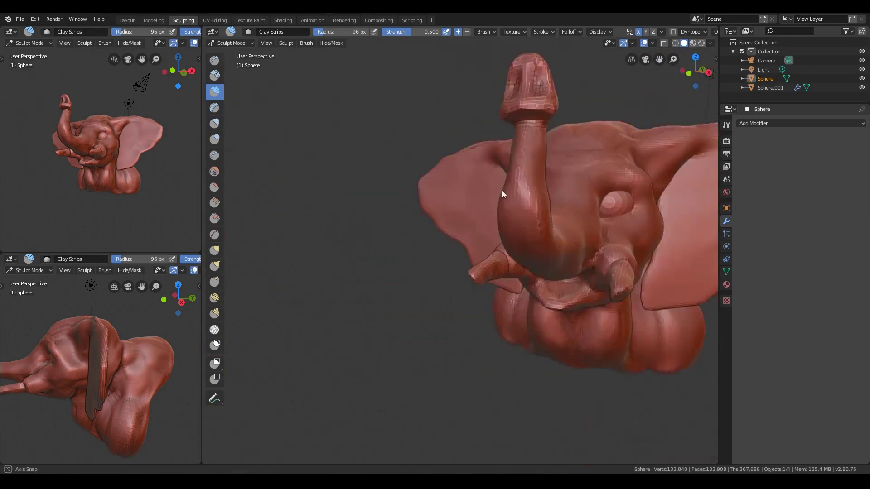
scroll(512, 209, "up", 4)
mouse_move(525, 227)
middle_mouse_down()
mouse_move(505, 243)
mouse_move(547, 131)
mouse_move(438, 315)
mouse_move(511, 289)
mouse_move(447, 244)
mouse_move(417, 153)
mouse_move(583, 238)
mouse_move(488, 263)
mouse_move(502, 190)
mouse_move(498, 282)
middle_mouse_up()
key("ctrl+s")
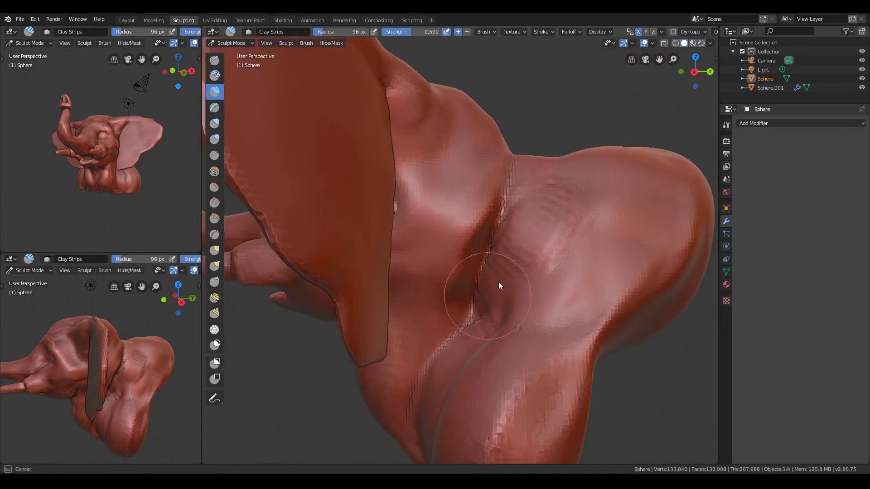
Sculpt and smooth the crease between the ear and the neck.
left_click_drag(498, 282, 528, 300)
mouse_move(527, 300)
middle_mouse_down()
mouse_move(485, 312)
mouse_move(543, 232)
mouse_move(561, 287)
middle_mouse_up()
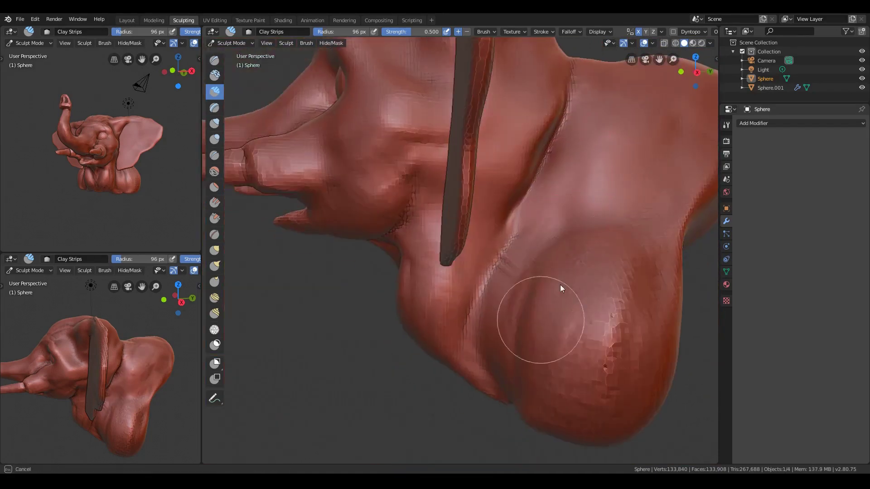
left_click_drag(561, 287, 653, 256)
mouse_move(652, 256)
middle_mouse_down()
mouse_move(544, 227)
mouse_move(436, 249)
mouse_move(436, 257)
mouse_move(627, 235)
middle_mouse_up()
scroll(553, 212, "up", 5)
mouse_move(553, 212)
middle_mouse_down()
mouse_move(510, 384)
mouse_move(485, 306)
mouse_move(500, 237)
mouse_move(483, 300)
mouse_move(458, 249)
mouse_move(490, 307)
mouse_move(442, 298)
middle_mouse_up()
Orbit and zoom around the head to review it from the front and side.
scroll(490, 306, "down", 4)
scroll(456, 177, "up", 2)
scroll(341, 266, "up", 4)
scroll(338, 266, "down", 1)
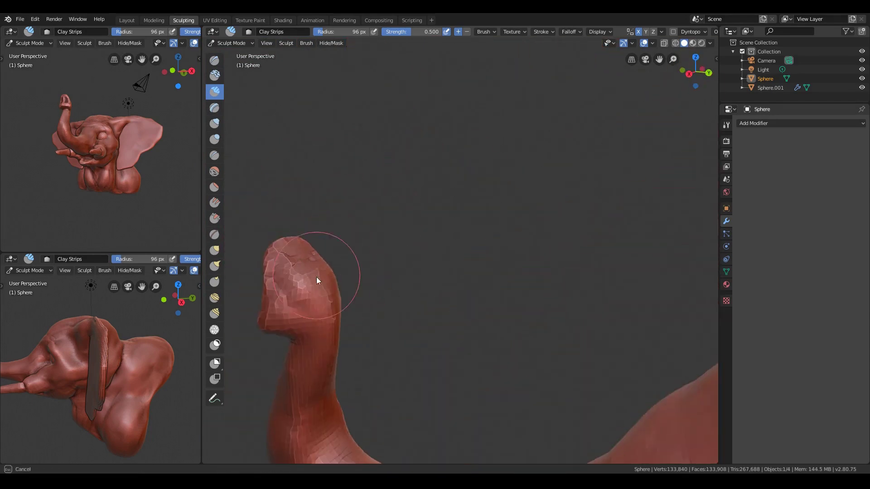
scroll(361, 235, "down", 3)
scroll(381, 236, "down", 2)
mouse_move(355, 299)
middle_mouse_down()
mouse_move(380, 237)
mouse_move(506, 205)
mouse_move(479, 200)
middle_mouse_up()
scroll(480, 200, "up", 2)
scroll(493, 206, "up", 2)
scroll(413, 219, "up", 2)
mouse_move(413, 219)
middle_mouse_down()
mouse_move(550, 258)
mouse_move(421, 172)
mouse_move(510, 229)
mouse_move(458, 258)
mouse_move(550, 187)
mouse_move(453, 254)
middle_mouse_up()
scroll(458, 257, "down", 3)
scroll(491, 234, "up", 3)
middle_click_drag(100, 363, 122, 364)
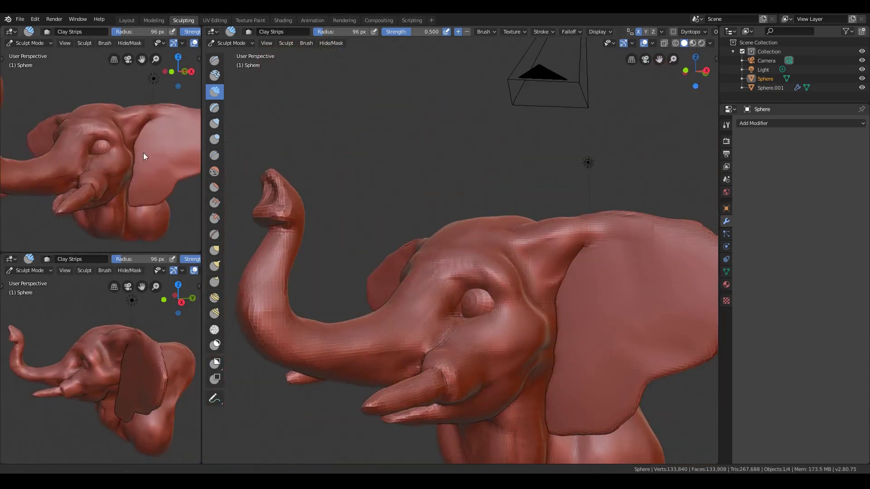
mouse_move(143, 153)
middle_mouse_down()
mouse_move(510, 276)
mouse_move(453, 226)
middle_mouse_up()
Switch to the Modeling workspace and put the head in Vertex Paint mode with the Draw brush.
left_click(251, 43)
left_click(154, 19)
key("Tab")
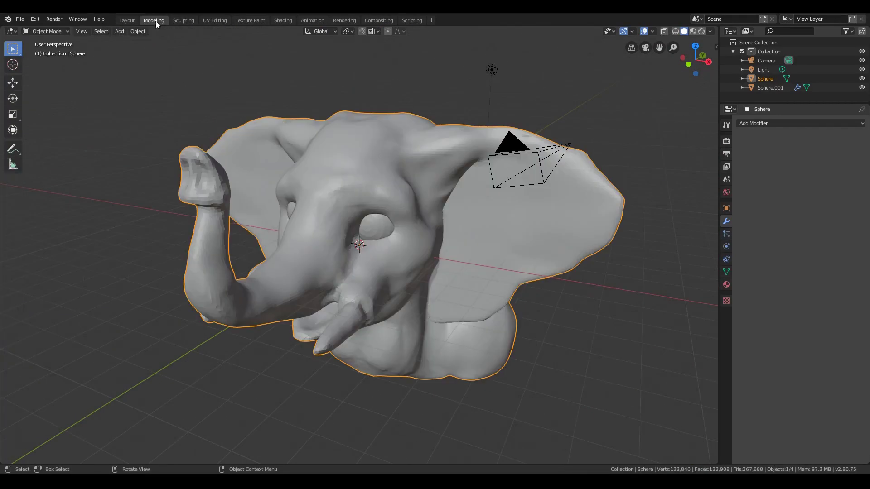
left_click(45, 30)
left_click(45, 71)
left_click(727, 124)
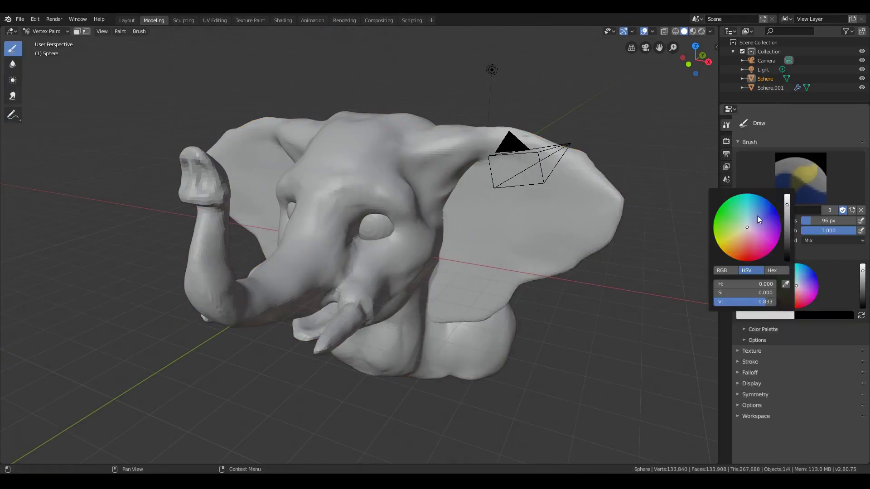
middle_click_drag(403, 246, 422, 167)
left_click(801, 178)
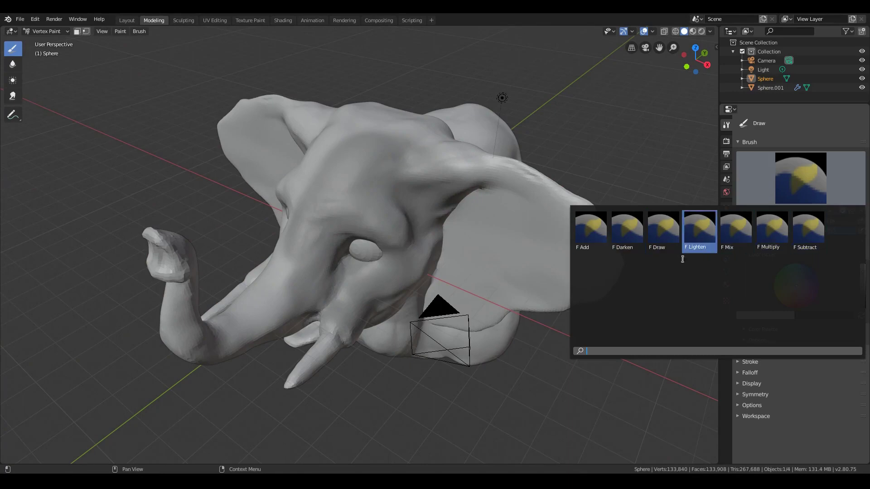
mouse_move(333, 147)
middle_mouse_down()
mouse_move(252, 191)
mouse_move(311, 223)
middle_mouse_up()
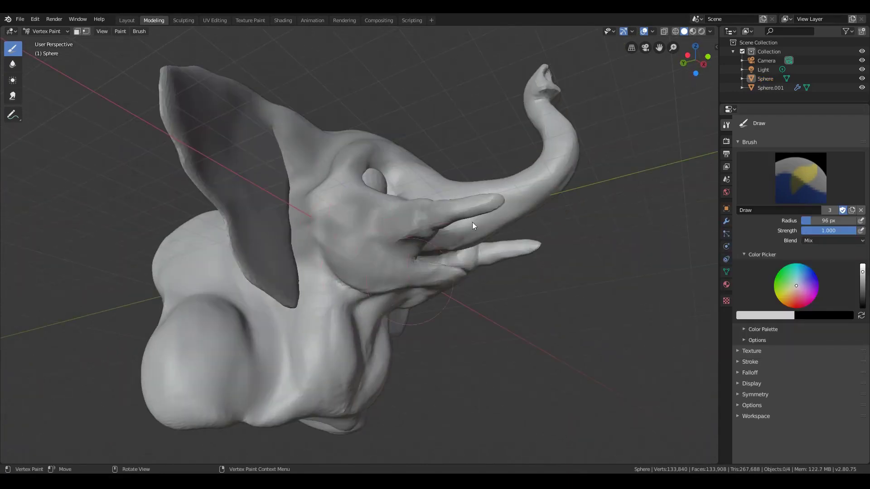
mouse_move(472, 222)
middle_mouse_down()
mouse_move(239, 316)
mouse_move(161, 263)
mouse_move(438, 226)
middle_mouse_up()
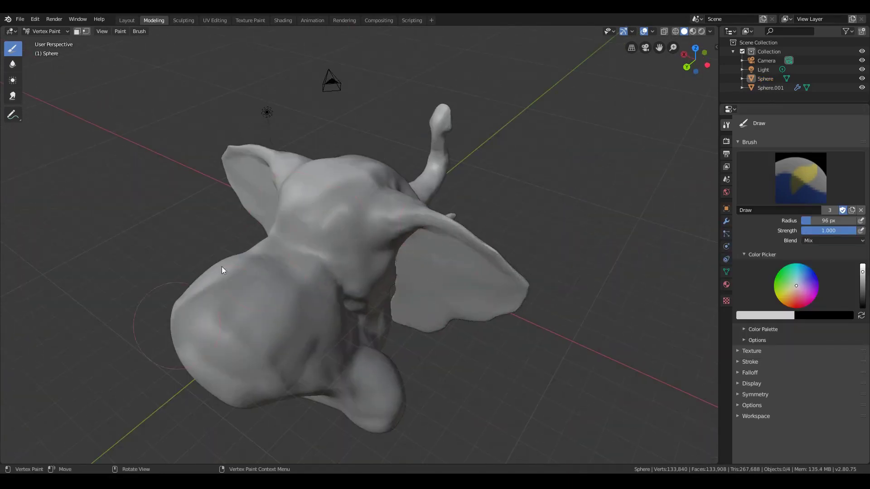
mouse_move(223, 268)
middle_mouse_down()
mouse_move(327, 181)
mouse_move(497, 388)
mouse_move(458, 343)
mouse_move(501, 196)
mouse_move(367, 265)
mouse_move(265, 199)
mouse_move(311, 263)
mouse_move(444, 244)
mouse_move(439, 224)
mouse_move(362, 287)
mouse_move(369, 259)
middle_mouse_up()
Pick a pinkish red and paint the inside of the elephant's mouth.
left_click(764, 316)
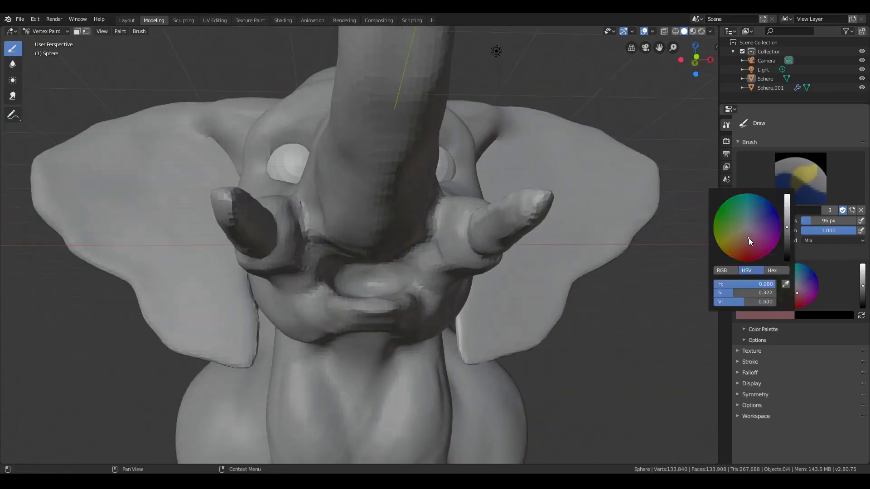
left_click(749, 239)
scroll(368, 292, "up", 5)
left_click_drag(353, 295, 368, 292)
middle_click_drag(368, 292, 364, 320)
left_click_drag(364, 320, 395, 355)
middle_click_drag(395, 355, 388, 365)
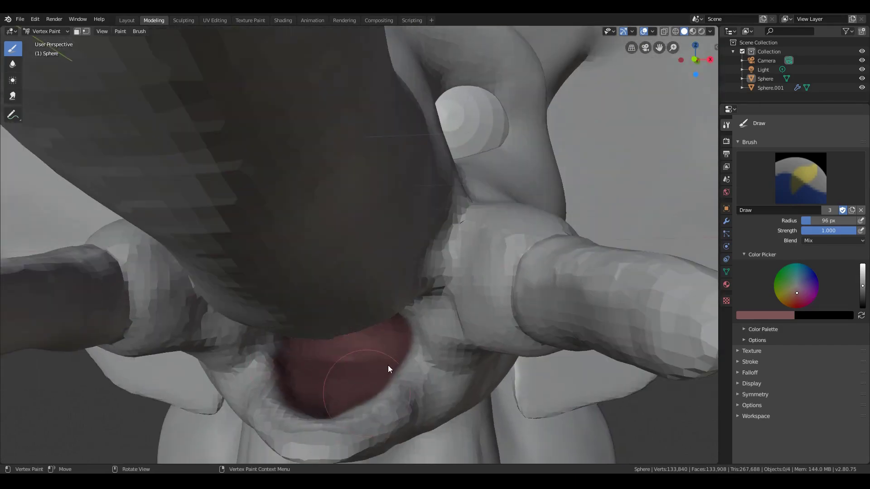
scroll(388, 365, "down", 4)
Set the paint colour to white and paint the tusks.
left_click(782, 314)
left_click_drag(787, 228, 787, 194)
left_click_drag(754, 292, 727, 293)
mouse_move(453, 327)
middle_mouse_down()
mouse_move(354, 346)
mouse_move(424, 252)
mouse_move(545, 272)
mouse_move(468, 188)
mouse_move(462, 227)
mouse_move(393, 284)
middle_mouse_up()
scroll(392, 283, "down", 2)
mouse_move(325, 298)
middle_mouse_down()
mouse_move(269, 60)
mouse_move(290, 197)
middle_mouse_up()
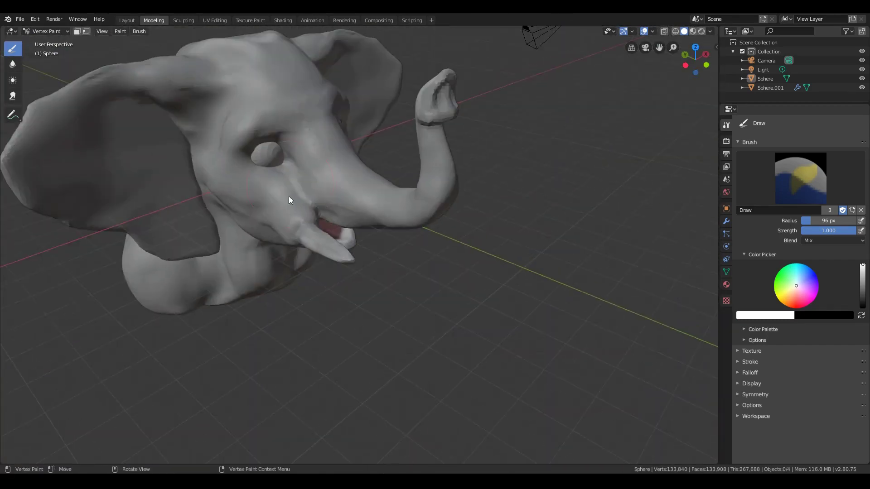
Touch up the tusk in white, then return the head to Object Mode.
key("ctrl+Tab")
left_click(138, 30)
key("Escape")
key("ctrl+Tab")
scroll(342, 205, "up", 5)
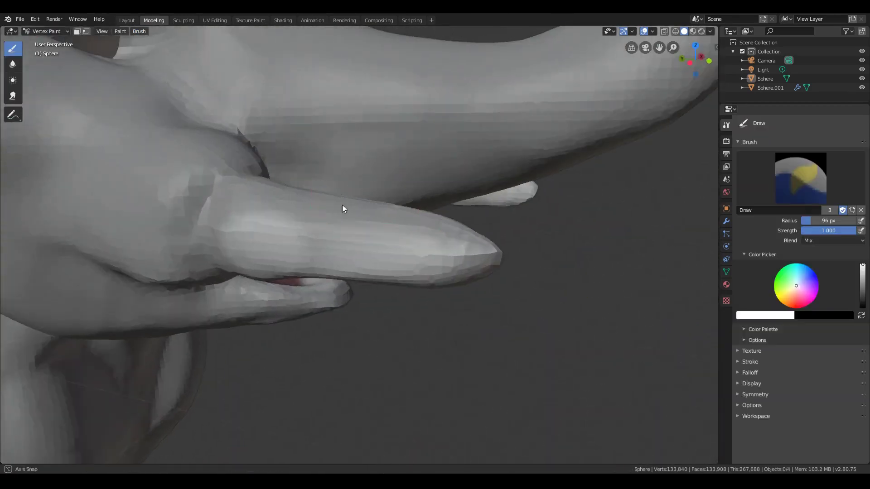
mouse_move(341, 205)
middle_mouse_down()
mouse_move(596, 329)
mouse_move(510, 62)
mouse_move(425, 206)
mouse_move(520, 279)
mouse_move(526, 152)
mouse_move(154, 57)
middle_mouse_up()
left_click(46, 30)
Shade the head smooth, go back to Vertex Paint and paint the ear light beige.
left_click(138, 30)
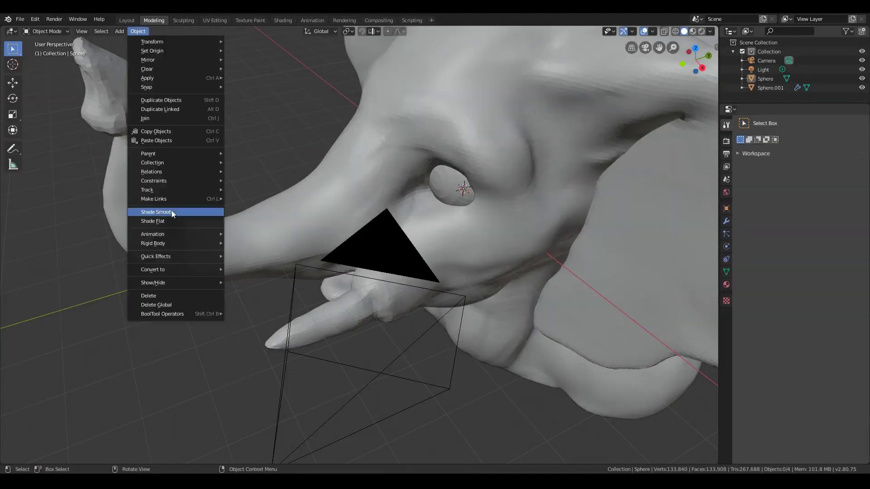
left_click(45, 31)
left_click(58, 67)
mouse_move(59, 67)
middle_mouse_down()
mouse_move(442, 128)
mouse_move(298, 194)
mouse_move(483, 156)
mouse_move(467, 208)
middle_mouse_up()
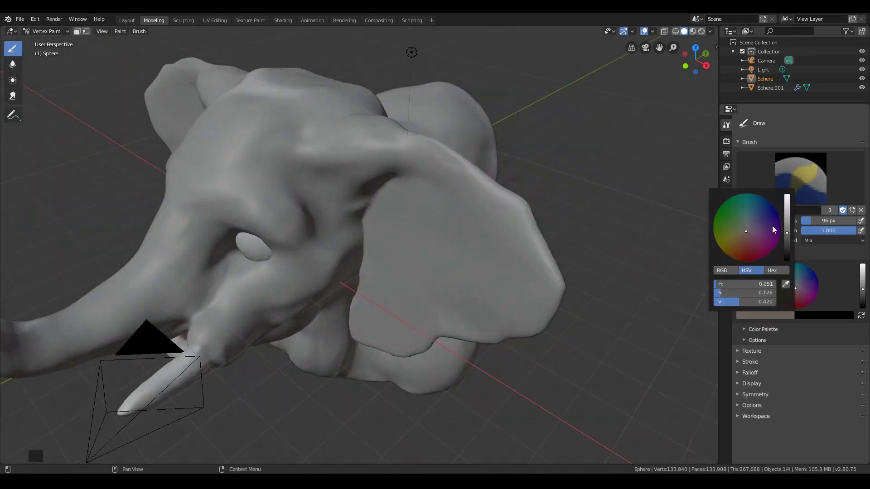
left_click(854, 286)
left_click_drag(855, 286, 855, 274)
left_click_drag(408, 227, 443, 295)
middle_click_drag(442, 295, 499, 272)
Adjust the beige paint colour and paint the lower body.
left_click(781, 312)
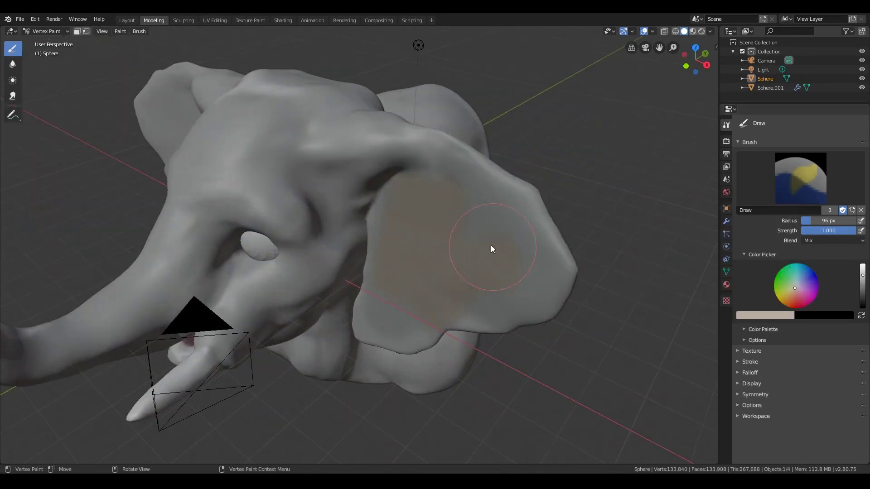
left_click(747, 316)
middle_click_drag(514, 228, 373, 97)
left_click_drag(373, 97, 455, 384)
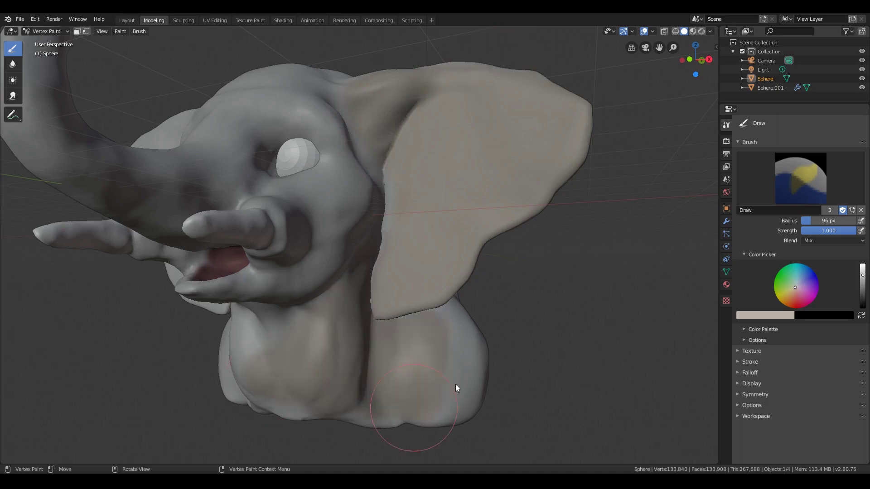
middle_click_drag(455, 384, 589, 317)
Enable X-axis mirror and paint the back of the head, body and underside beige.
left_click(755, 394)
middle_click_drag(455, 316, 555, 244)
left_click_drag(555, 244, 323, 85)
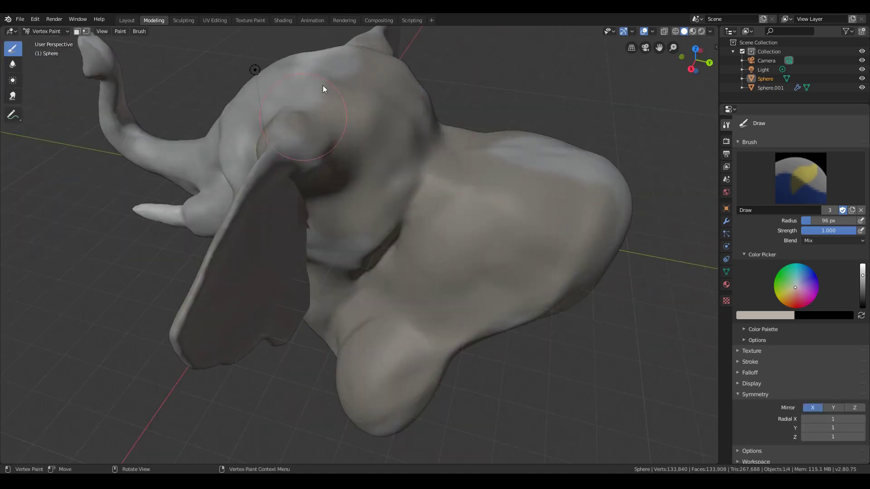
mouse_move(323, 85)
middle_mouse_down()
mouse_move(354, 304)
mouse_move(346, 210)
mouse_move(189, 286)
middle_mouse_up()
left_click_drag(188, 286, 245, 324)
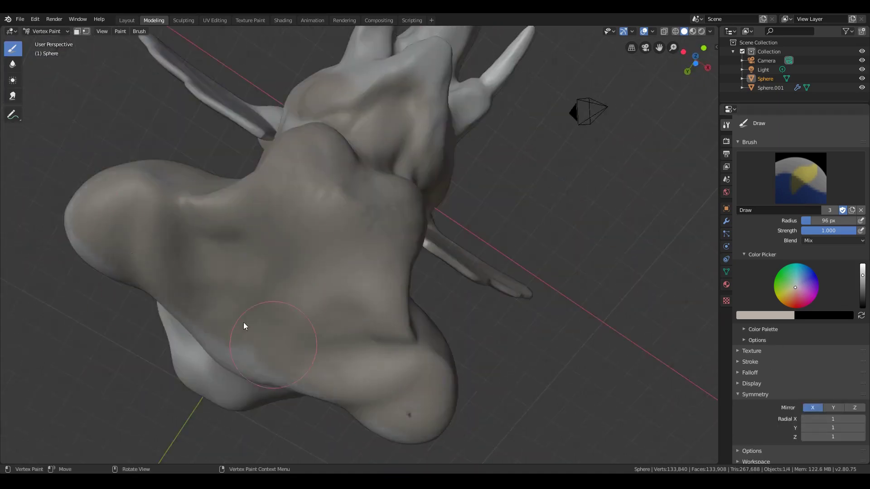
mouse_move(245, 324)
middle_mouse_down()
mouse_move(258, 157)
mouse_move(516, 191)
mouse_move(355, 300)
mouse_move(333, 180)
mouse_move(293, 206)
middle_mouse_up()
scroll(311, 186, "up", 5)
mouse_move(426, 136)
middle_mouse_down()
mouse_move(296, 281)
mouse_move(421, 263)
mouse_move(392, 80)
mouse_move(504, 205)
mouse_move(432, 143)
mouse_move(315, 341)
mouse_move(330, 183)
mouse_move(401, 230)
mouse_move(329, 150)
mouse_move(379, 252)
mouse_move(375, 350)
mouse_move(365, 254)
mouse_move(480, 233)
middle_mouse_up()
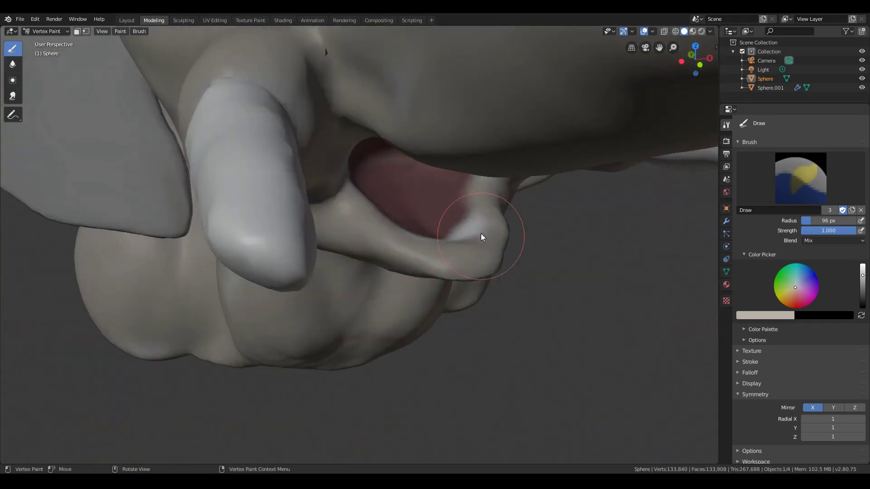
mouse_move(235, 271)
middle_mouse_down()
mouse_move(252, 253)
mouse_move(402, 203)
mouse_move(423, 170)
mouse_move(421, 143)
mouse_move(234, 190)
mouse_move(314, 151)
mouse_move(326, 300)
mouse_move(339, 249)
middle_mouse_up()
Save the file, then adjust the eye sphere's inner edge loop and add a loop cut.
key("ctrl+s")
key("ctrl+Tab")
scroll(342, 252, "up", 5)
left_click(358, 218)
key("Tab")
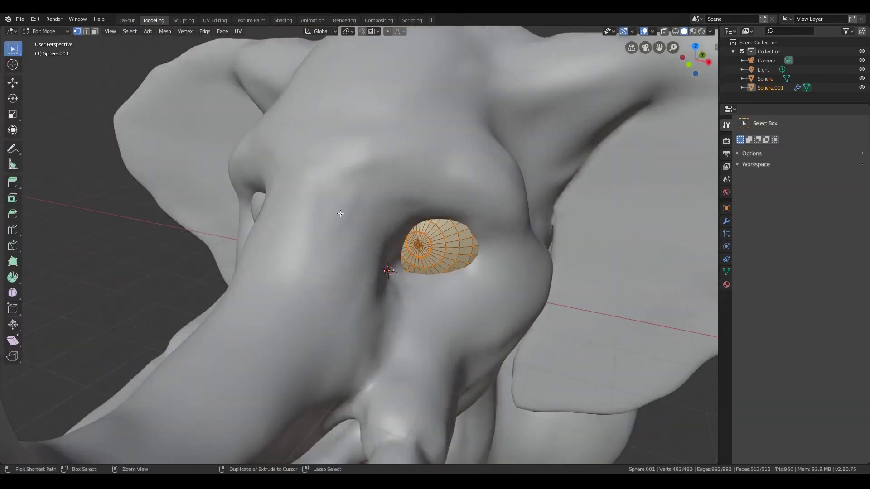
left_click(418, 245, "alt")
scroll(408, 254, "up", 3)
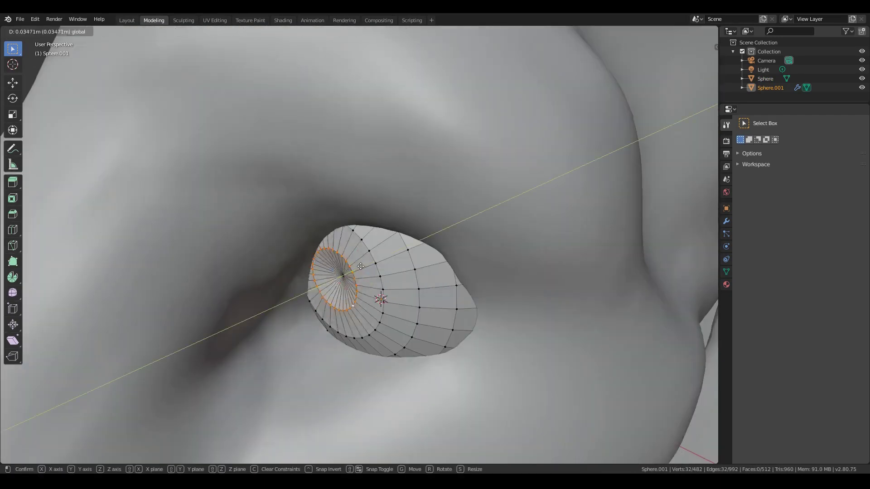
left_click_drag(344, 274, 346, 280)
mouse_move(347, 280)
middle_mouse_down()
mouse_move(444, 203)
mouse_move(346, 273)
middle_mouse_up()
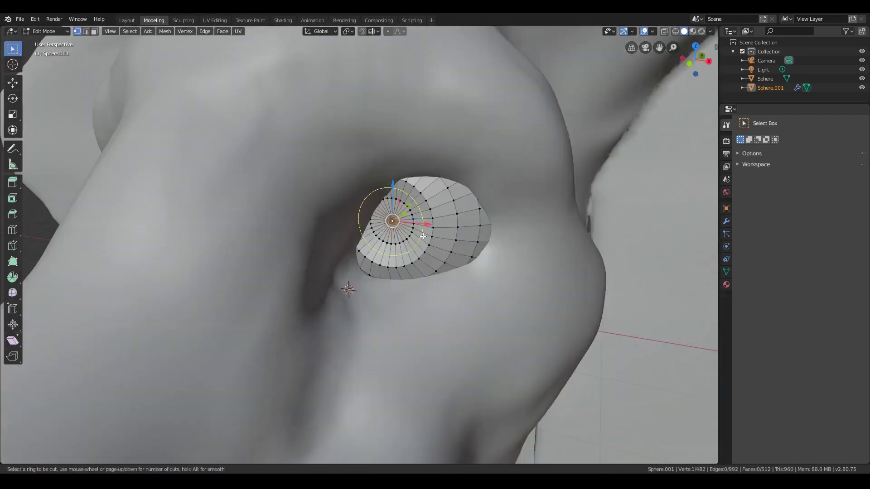
key("ctrl+r")
left_click(345, 272)
key("Tab")
scroll(388, 156, "down", 5)
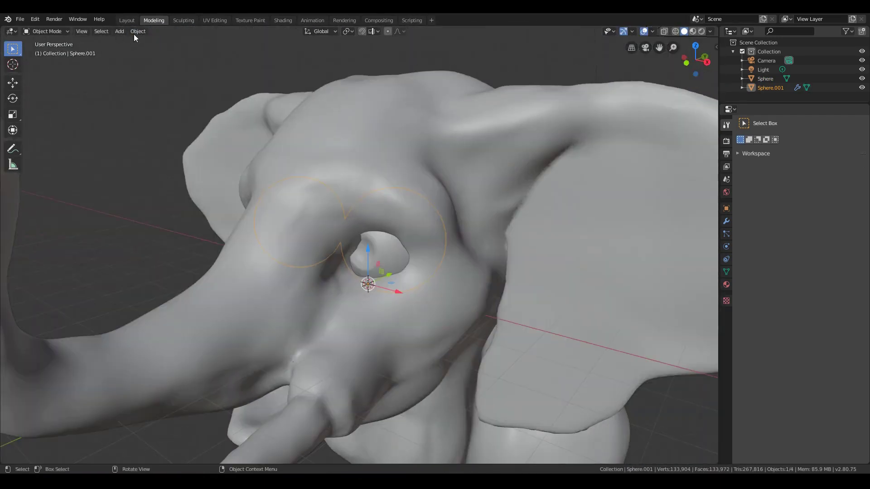
Enter Vertex Paint mode and paint the eyeball pale pink.
left_click(61, 30)
left_click(48, 72)
left_click(771, 316)
scroll(472, 249, "up", 4)
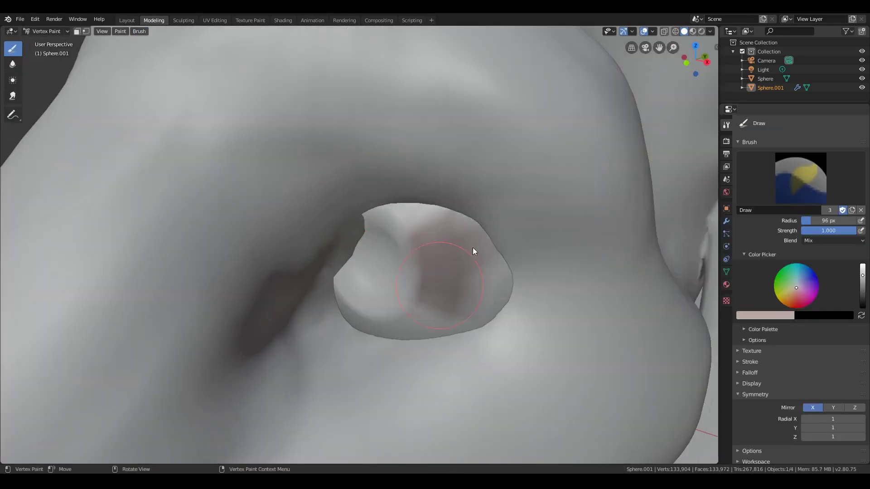
left_click(765, 315)
left_click_drag(435, 236, 467, 244)
left_click_drag(362, 272, 442, 335)
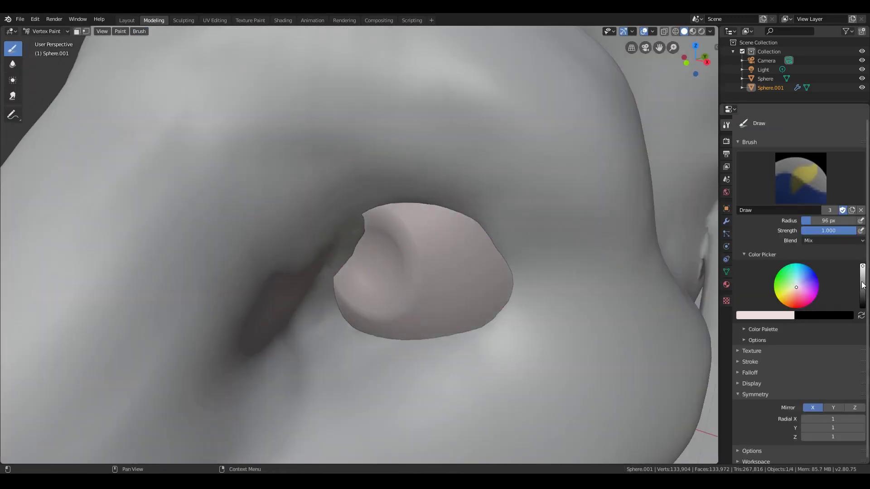
Set the paint colour to black and paint the pupil in the eye's centre.
left_click(862, 307)
scroll(435, 211, "up", 3)
scroll(435, 215, "down", 2)
mouse_move(435, 215)
left_mouse_down()
mouse_move(404, 273)
mouse_move(428, 133)
mouse_move(398, 286)
left_mouse_up()
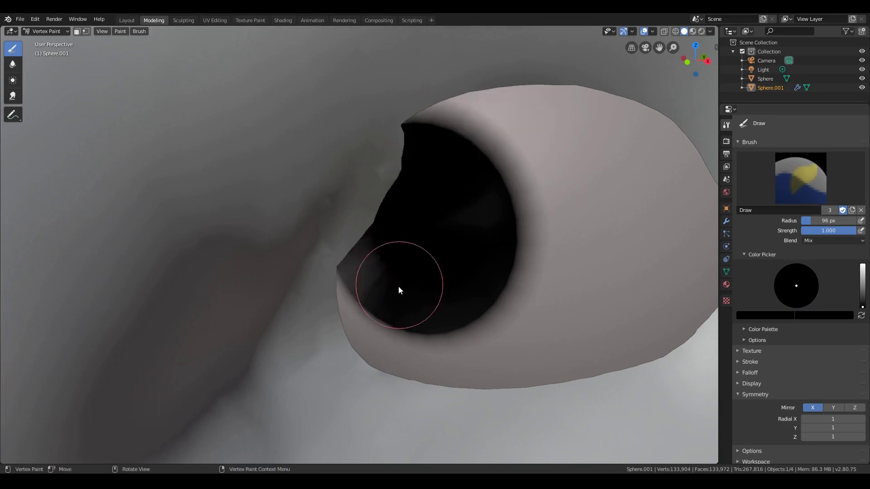
scroll(467, 211, "down", 8)
middle_click_drag(466, 211, 408, 207)
Create a new material on the object named 'VertexPaint'.
left_click(726, 221)
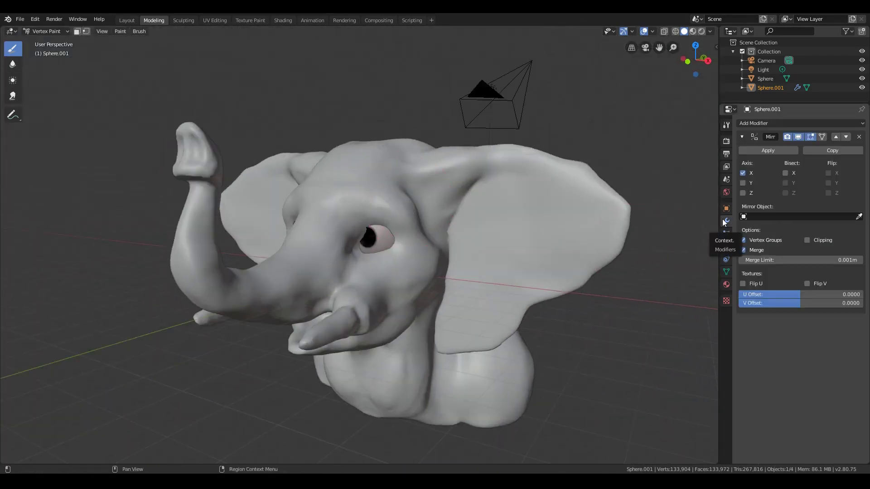
left_click(46, 30)
left_click(45, 43)
left_click(726, 285)
left_click(804, 148)
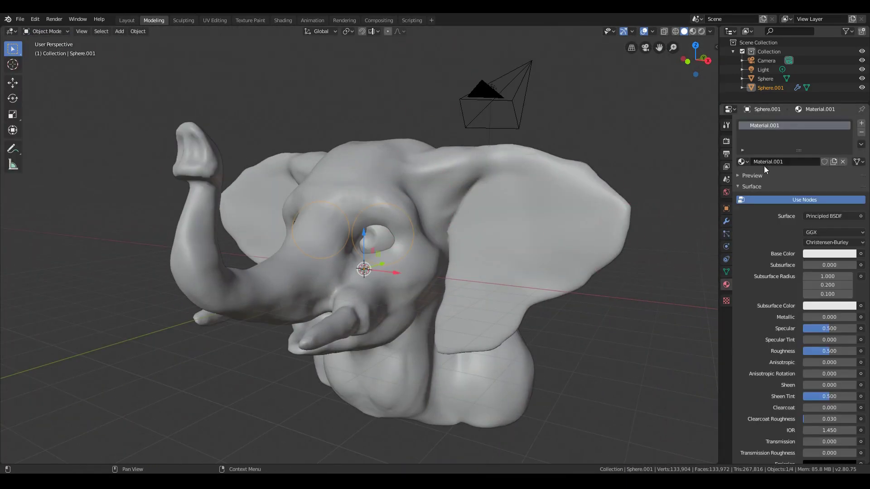
double_click(783, 161)
type("VertexPaint")
key("Return")
Split off a Shader Editor and add an Attribute node feeding the Base Color.
left_click(374, 156)
mouse_move(374, 156)
middle_mouse_down()
mouse_move(275, 145)
mouse_move(53, 397)
middle_mouse_up()
left_click_drag(2, 463, 53, 242)
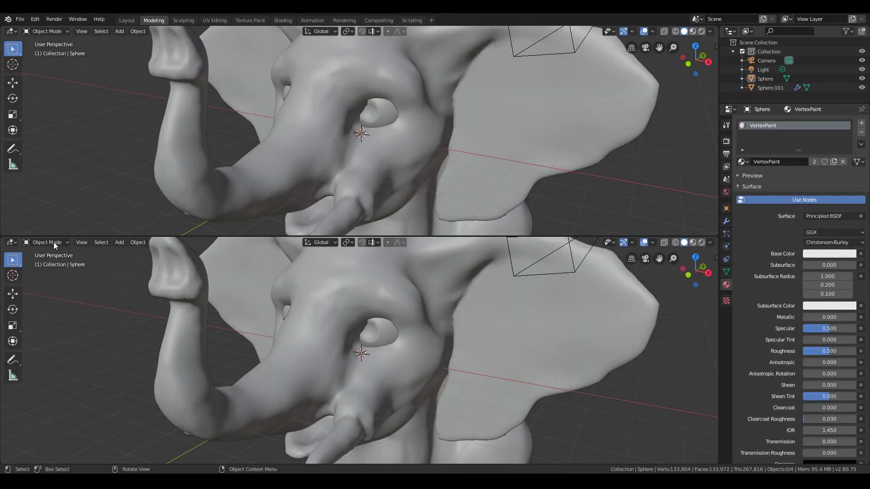
key("shift+F3")
key("Home")
key("shift+a")
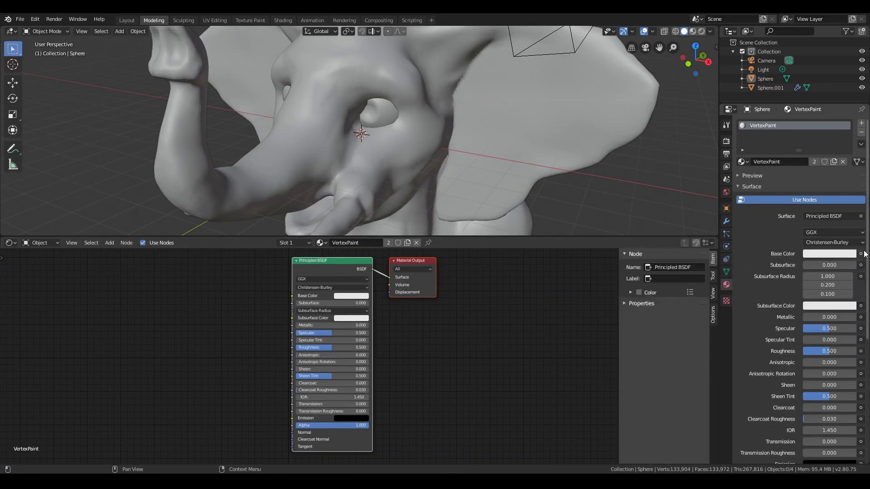
left_click(603, 285)
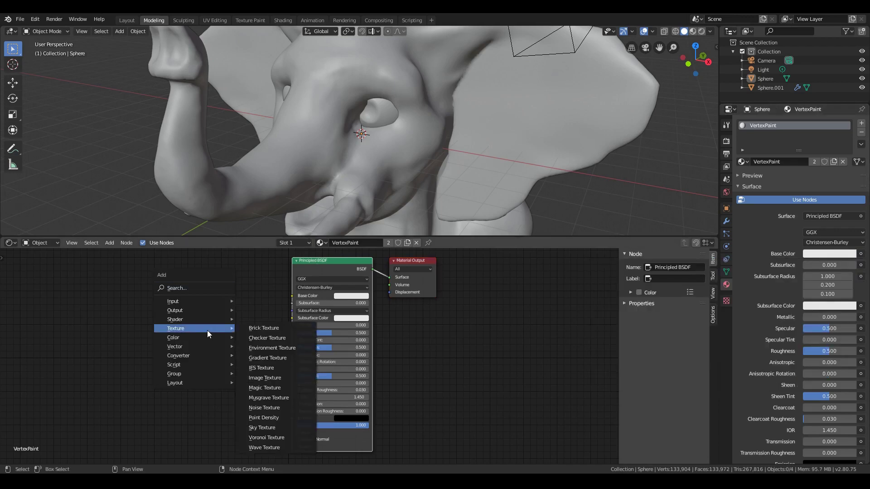
left_click(152, 244)
left_click_drag(194, 296, 292, 295)
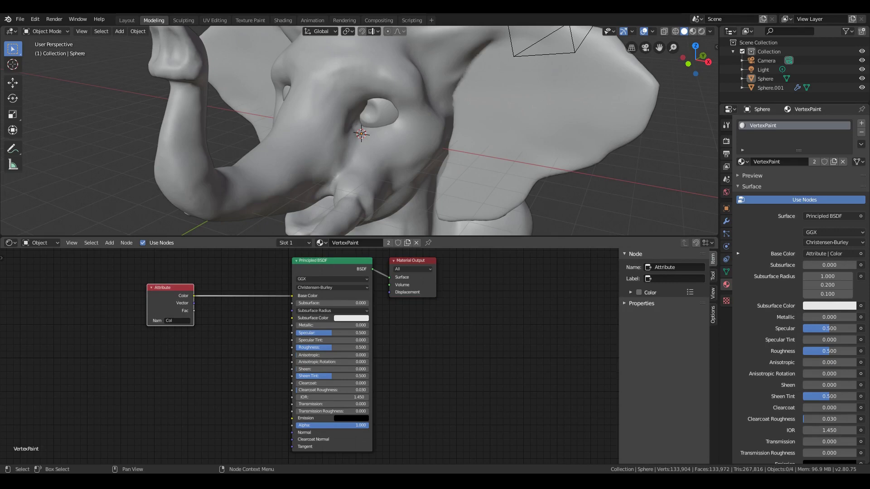
Replace Principled BSDF with a Diffuse BSDF driven by Attribute Color, linked to Surface output.
left_click(347, 267)
key("x")
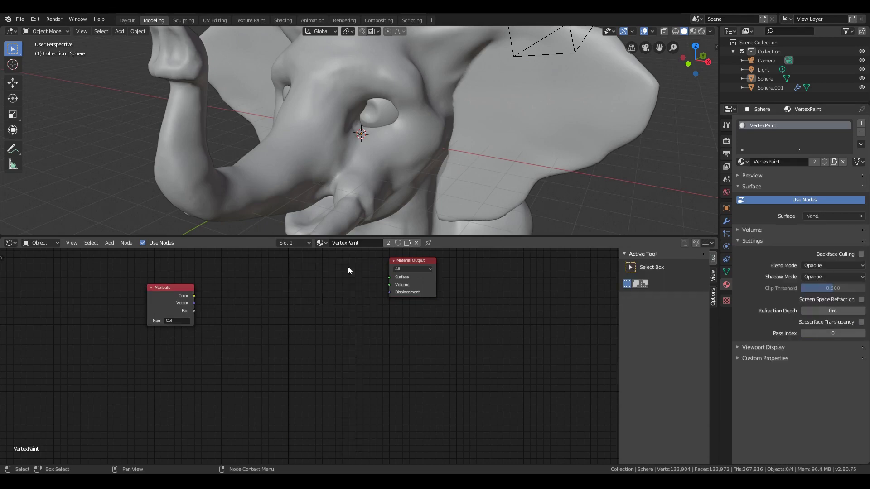
key("shift+a")
left_click(351, 196)
left_click_drag(329, 303, 389, 277)
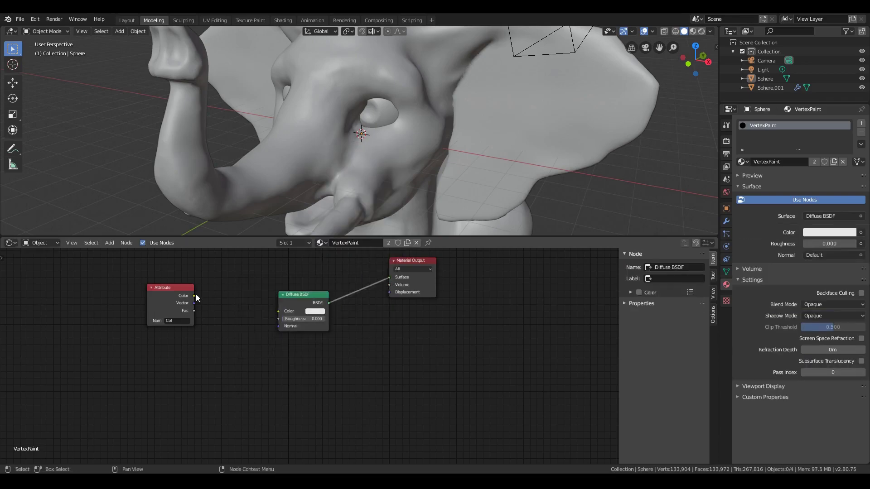
left_click_drag(194, 295, 279, 311)
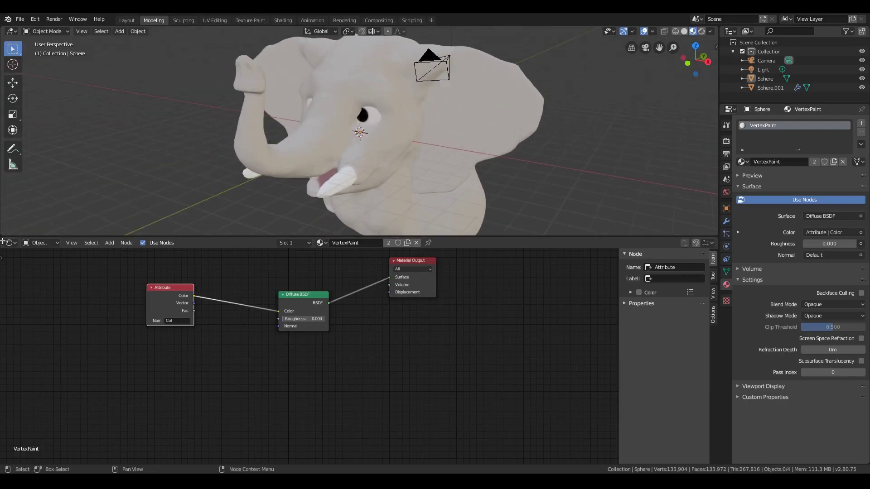
left_click_drag(72, 236, 235, 370)
scroll(327, 110, "up", 4)
left_click(326, 109)
Enter Sculpt Mode, inspect the head and eye, and pick the Crease brush.
left_click(45, 31)
left_click(46, 61)
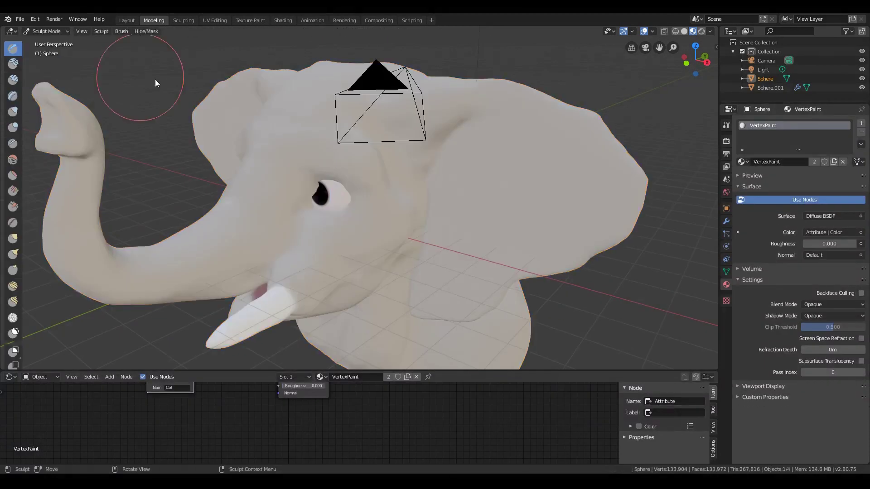
middle_click_drag(155, 80, 301, 137)
scroll(300, 138, "down", 3)
scroll(323, 74, "up", 2)
middle_click_drag(322, 74, 230, 63)
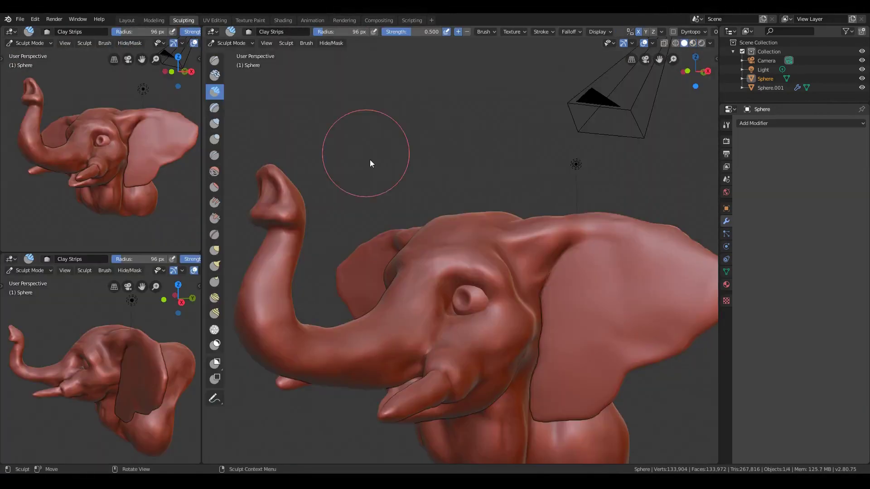
scroll(369, 160, "up", 4)
middle_click_drag(390, 159, 422, 213)
mouse_move(458, 266)
middle_mouse_down()
mouse_move(391, 243)
mouse_move(494, 234)
mouse_move(455, 180)
middle_mouse_up()
scroll(482, 144, "up", 3)
mouse_move(482, 144)
middle_mouse_down()
mouse_move(449, 223)
mouse_move(452, 190)
mouse_move(467, 291)
mouse_move(435, 284)
mouse_move(454, 189)
mouse_move(462, 242)
mouse_move(389, 301)
middle_mouse_up()
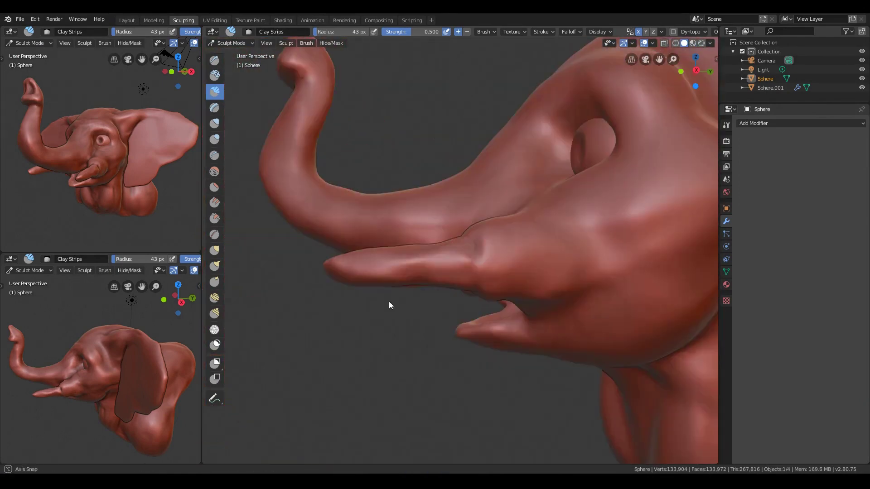
key("shift+c")
middle_click_drag(470, 275, 469, 207)
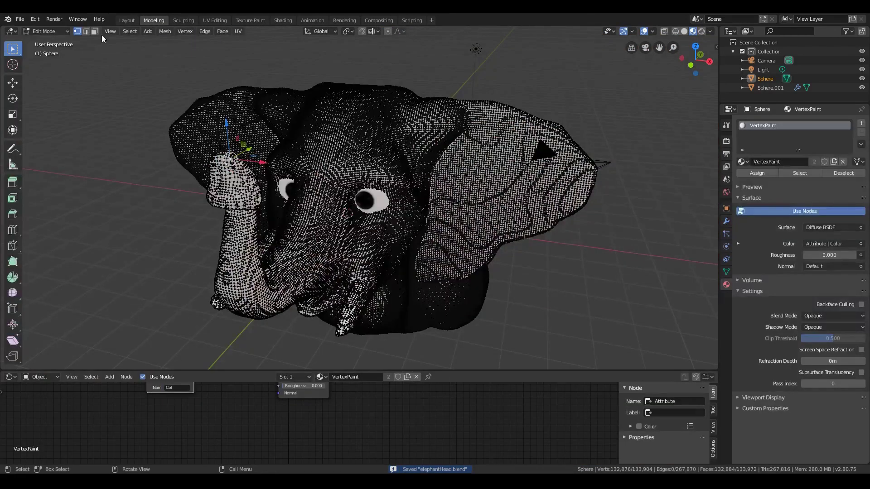
Face the elephant's mouth and switch the head back to Vertex Paint mode.
right_click(592, 114)
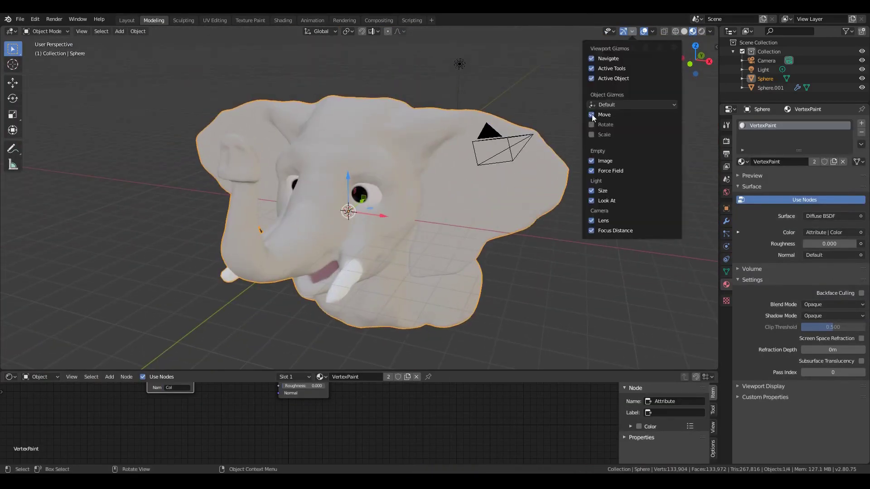
middle_click_drag(592, 114, 469, 108)
left_click(45, 31)
left_click(41, 71)
scroll(389, 102, "up", 10)
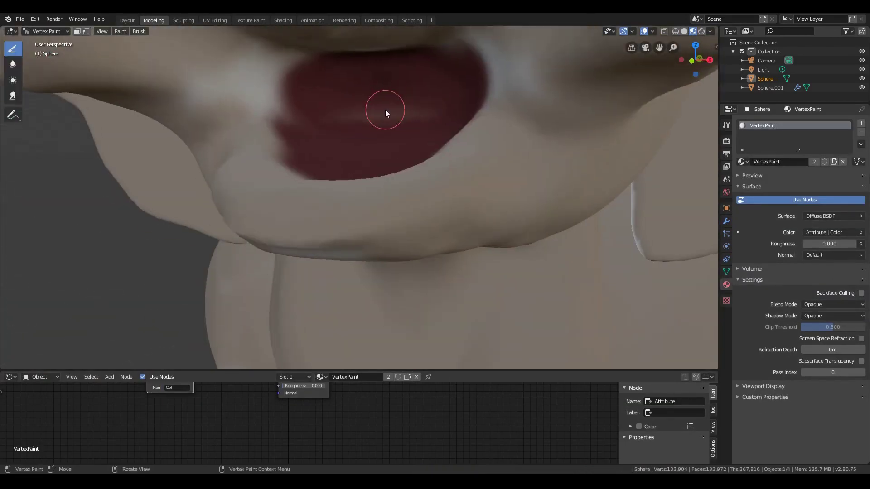
middle_click_drag(385, 110, 398, 149)
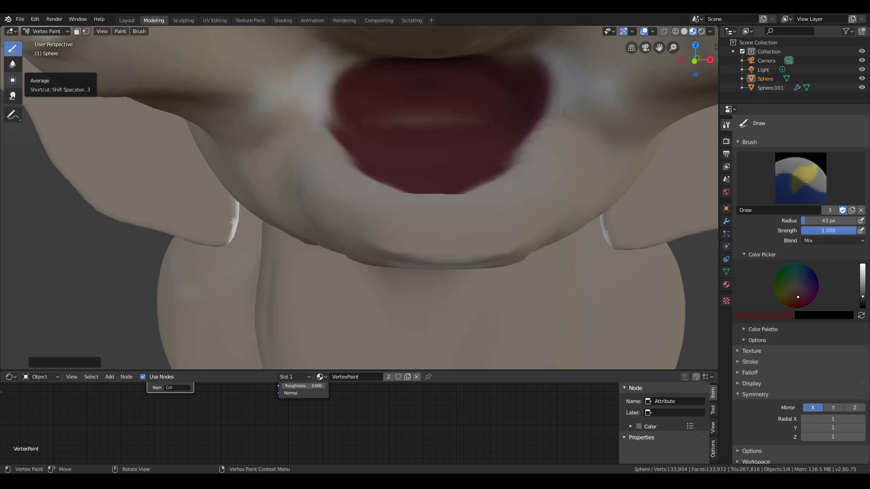
scroll(48, 237, "down", 8)
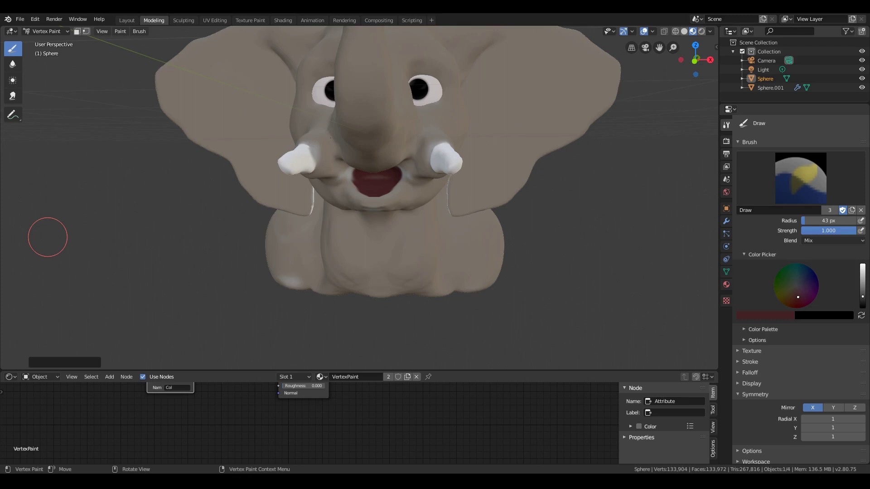
Orbit around the elephant, looking into the mouth, then settle on a front view.
scroll(499, 113, "up", 6)
middle_click_drag(424, 157, 479, 196)
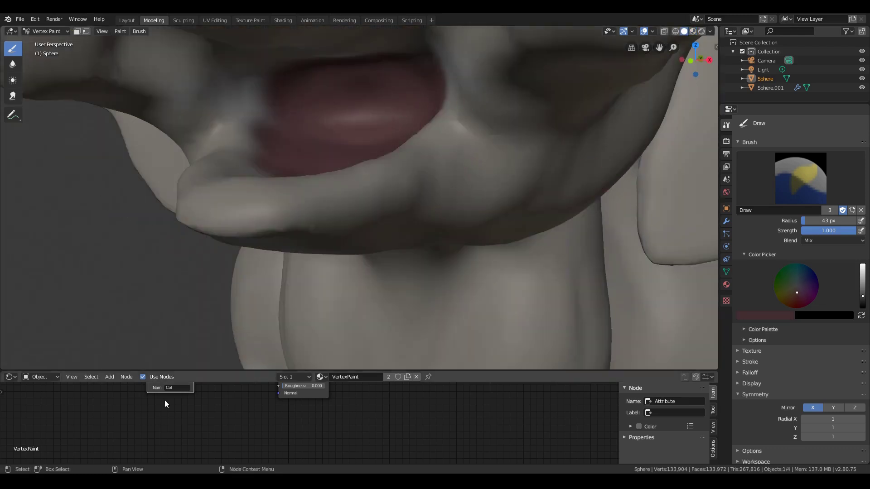
scroll(312, 153, "down", 10)
mouse_move(312, 153)
middle_mouse_down()
mouse_move(374, 129)
mouse_move(341, 98)
mouse_move(415, 88)
mouse_move(398, 140)
middle_mouse_up()
scroll(398, 140, "up", 3)
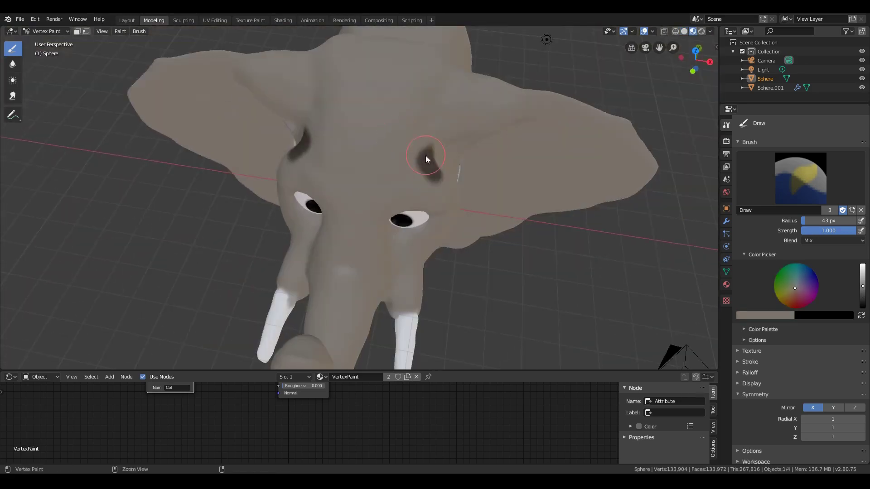
scroll(365, 181, "up", 4)
scroll(365, 181, "down", 5)
middle_click_drag(366, 180, 86, 213)
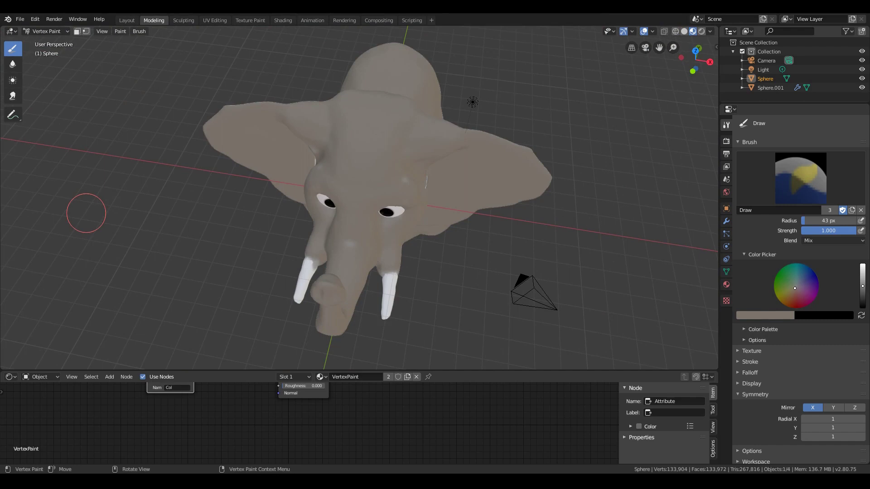
Sample the tusk's light grey and the skin's grey-brown, undoing a stray trunk stroke.
key("s")
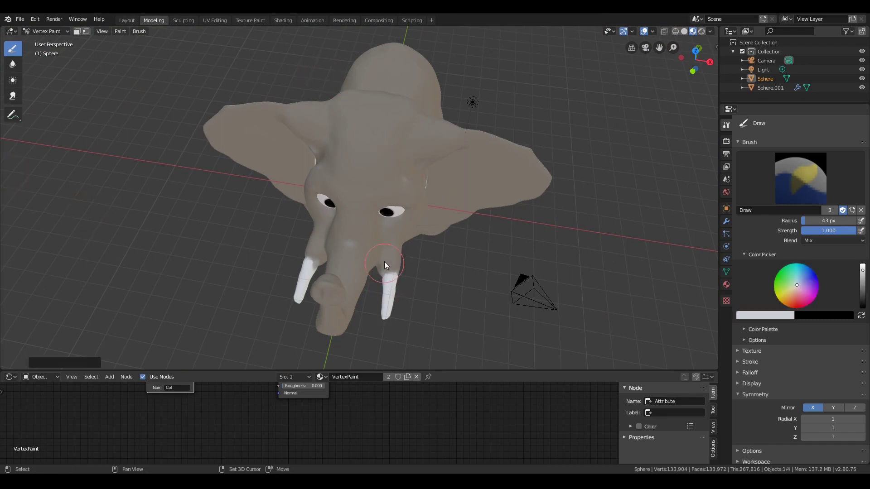
scroll(384, 265, "up", 5)
key("s")
left_click_drag(289, 220, 299, 181)
key("ctrl+z")
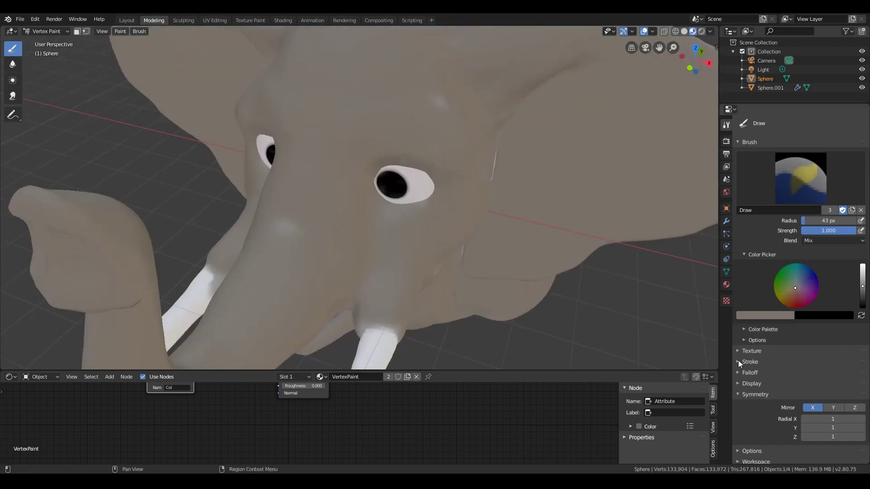
Sample a lighter beige and a darker grey from the face, viewed close up.
key("s")
middle_click_drag(274, 235, 400, 186)
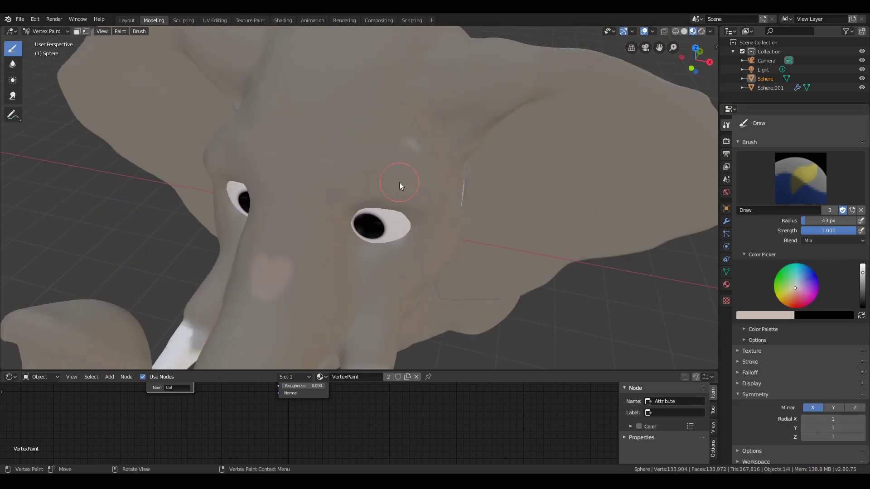
middle_click_drag(287, 272, 345, 254)
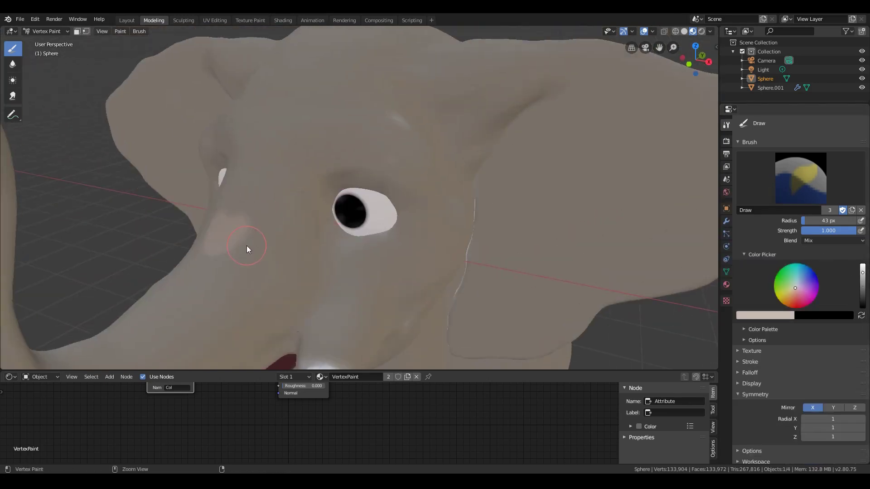
key("s")
middle_click_drag(468, 126, 312, 322)
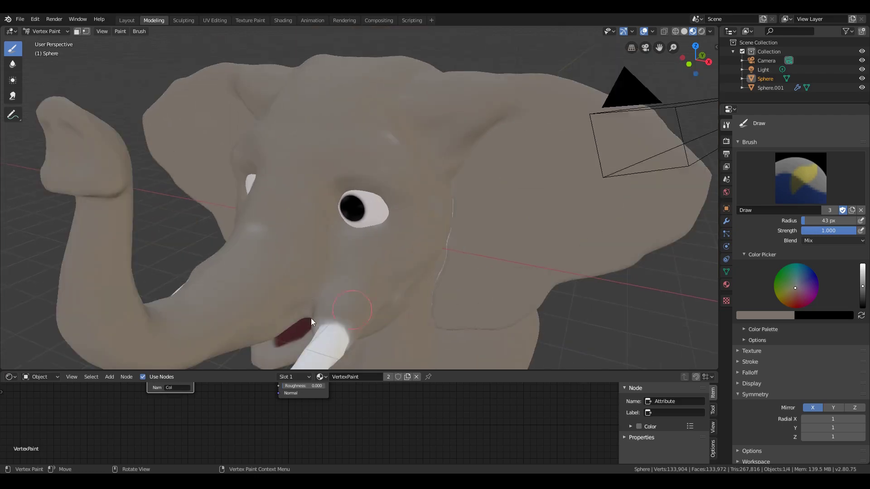